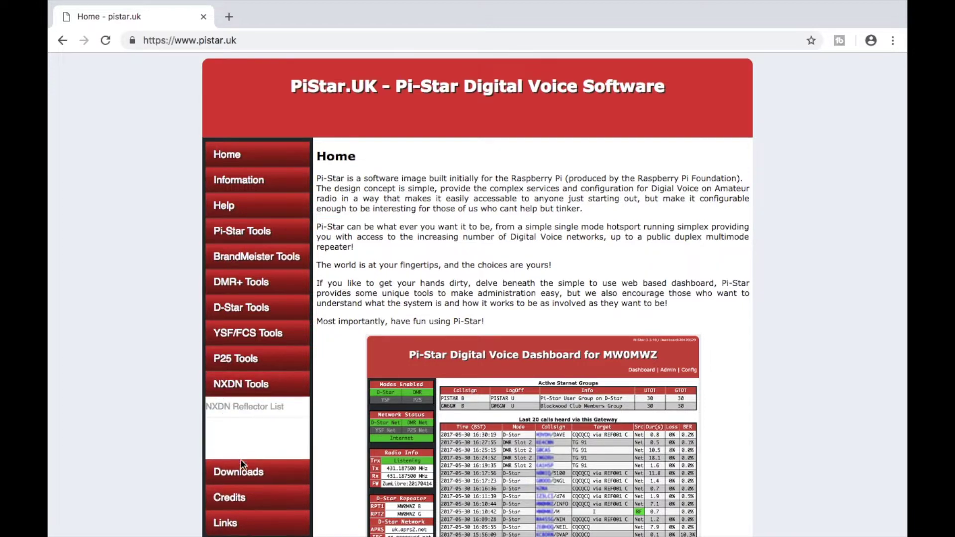
pyautogui.moveTo(244, 466)
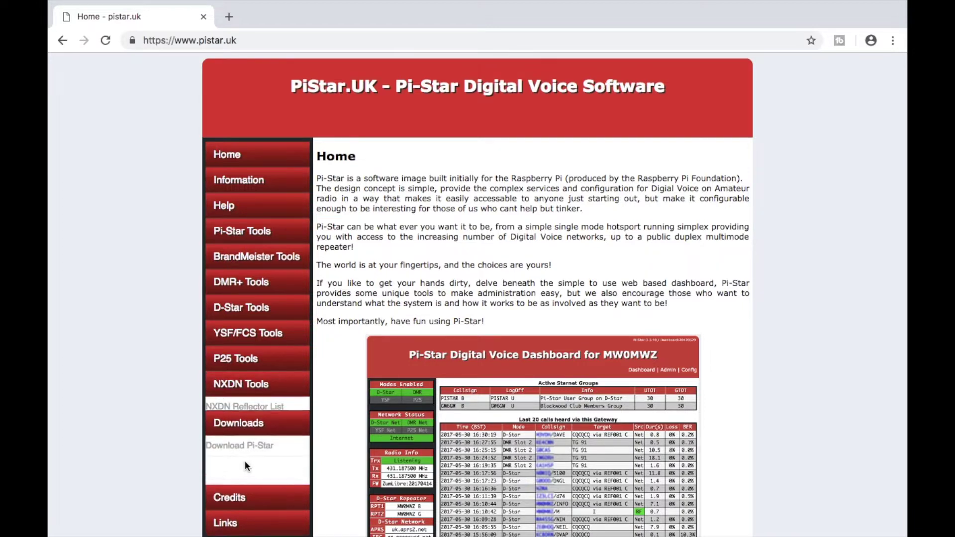
# - From Downloads > Download Pi-Star, download Pi-Star_RPi_V3.4.16_10-Aug-2018.zip
pyautogui.click(243, 413)
pyautogui.click(246, 434)
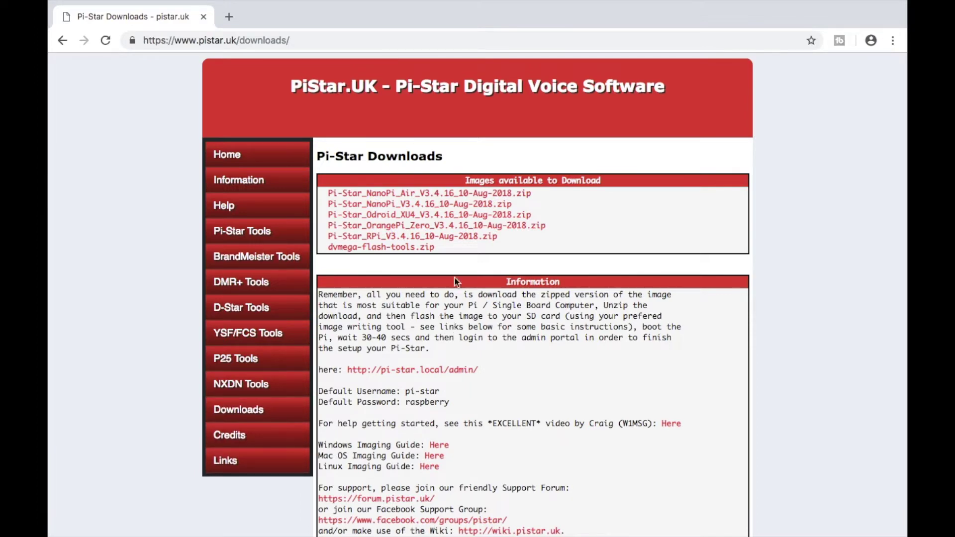
pyautogui.scroll(-3, 453, 263)
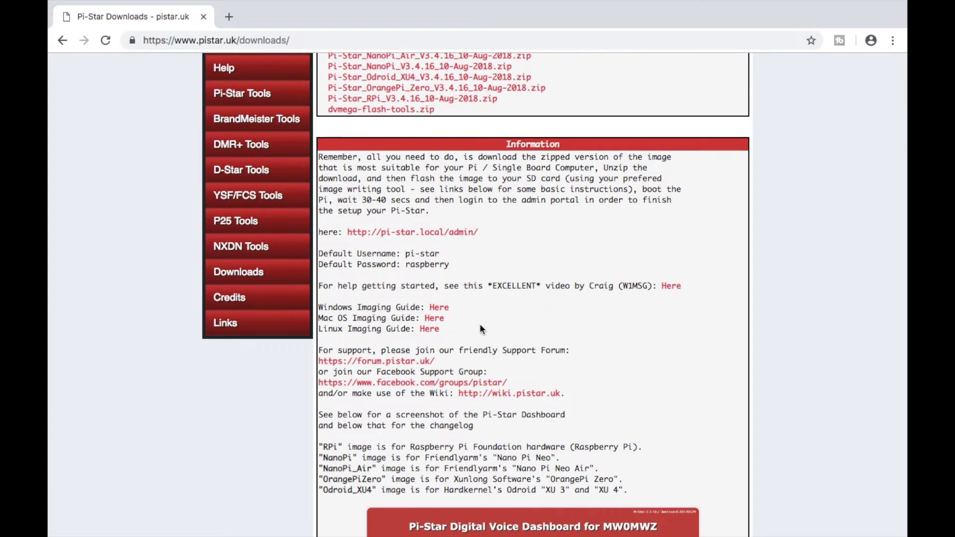
pyautogui.scroll(-2, 482, 334)
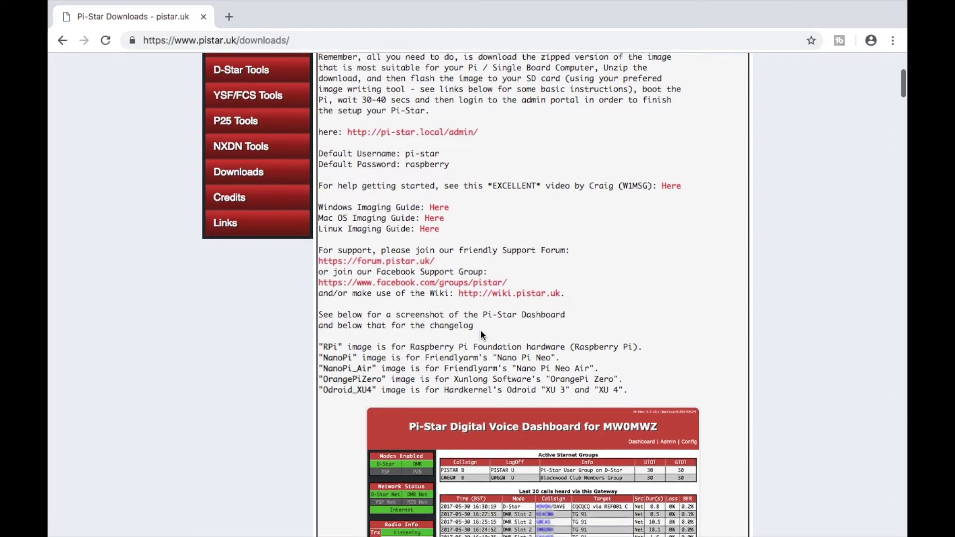
pyautogui.scroll(4, 481, 335)
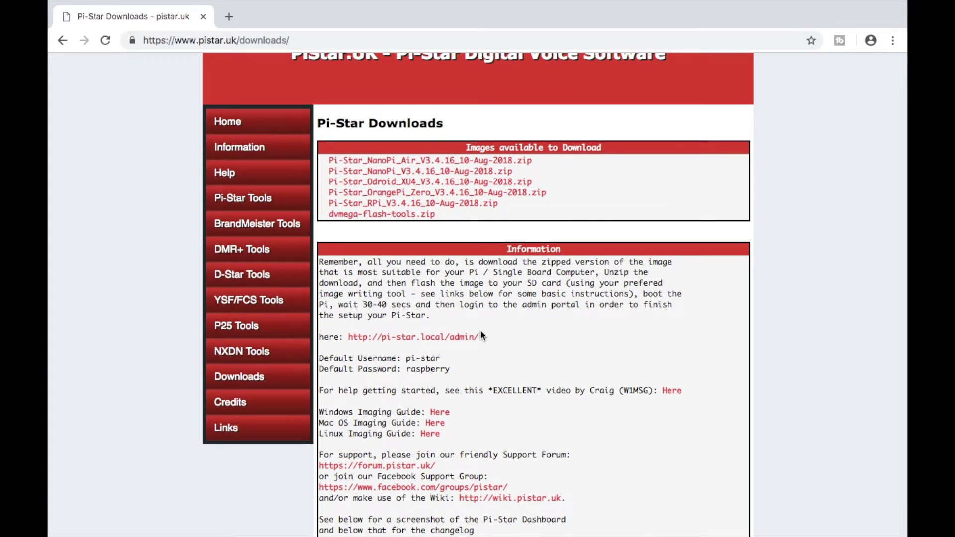
pyautogui.hscroll(1, 481, 336)
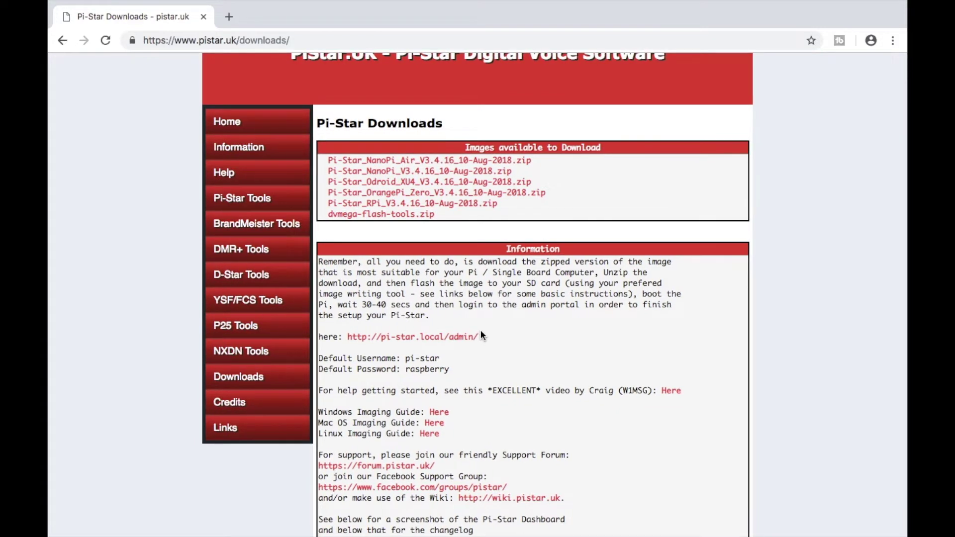
pyautogui.click(470, 208)
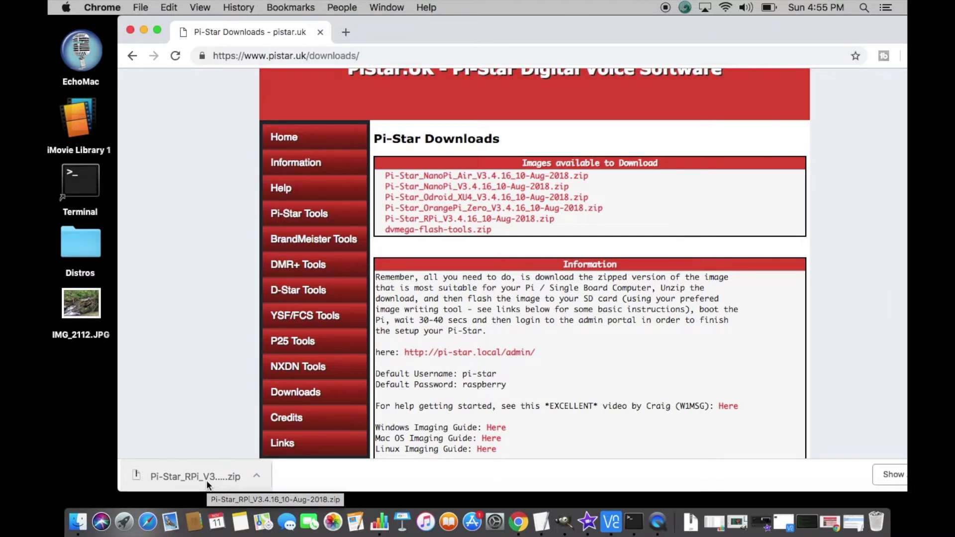
# - Unzip the download and move Pi-Star_RPi_V3.4.16_10-Aug-2018.img to the desktop, keeping its name
pyautogui.click(207, 479)
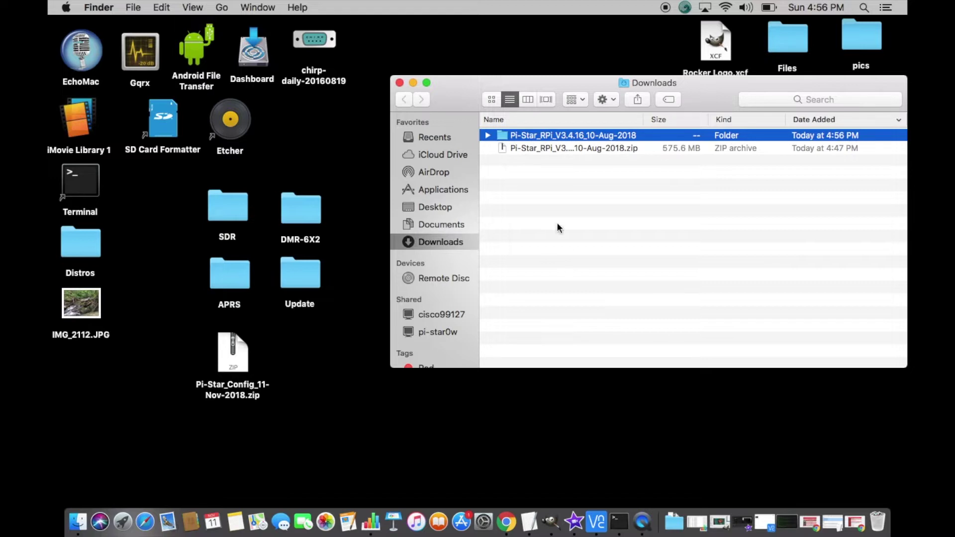
pyautogui.doubleClick(542, 133)
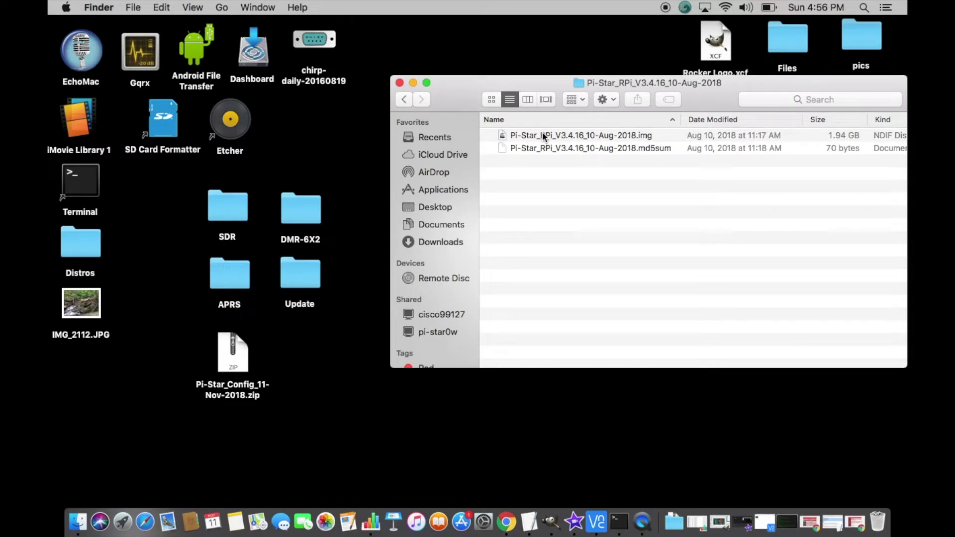
pyautogui.click(542, 132)
pyautogui.click(401, 411)
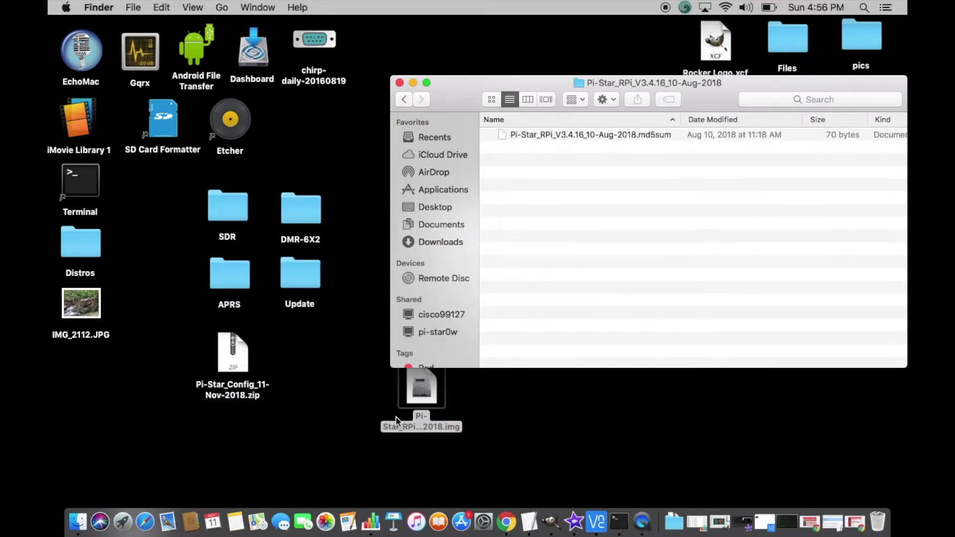
pyautogui.click(416, 83)
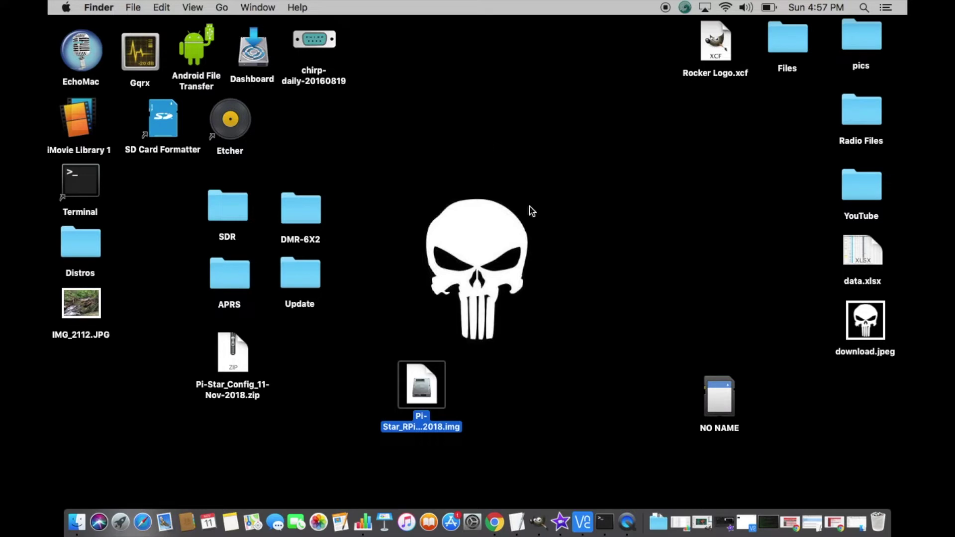
# - Select the NO NAME SD card and launch Etcher from the desktop
pyautogui.click(712, 415)
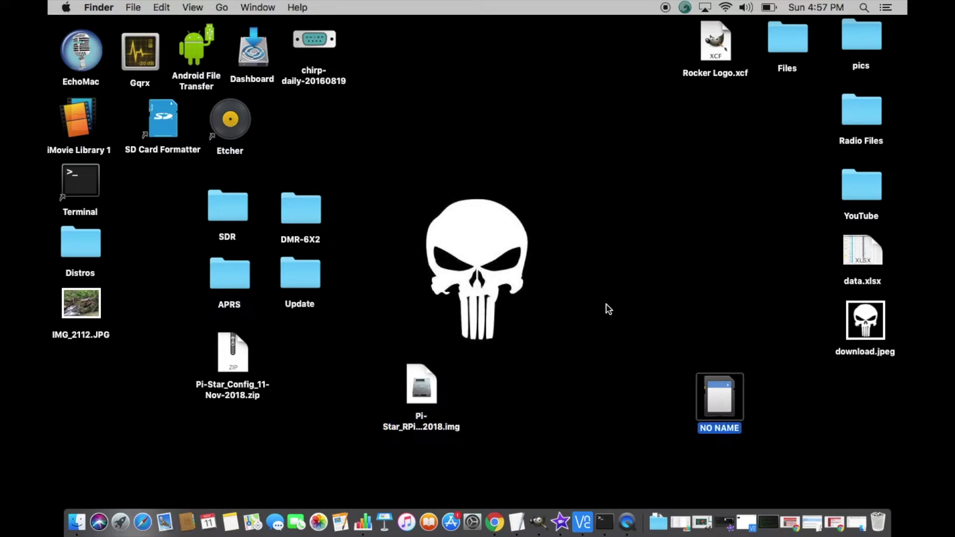
pyautogui.click(238, 137)
pyautogui.doubleClick(237, 138)
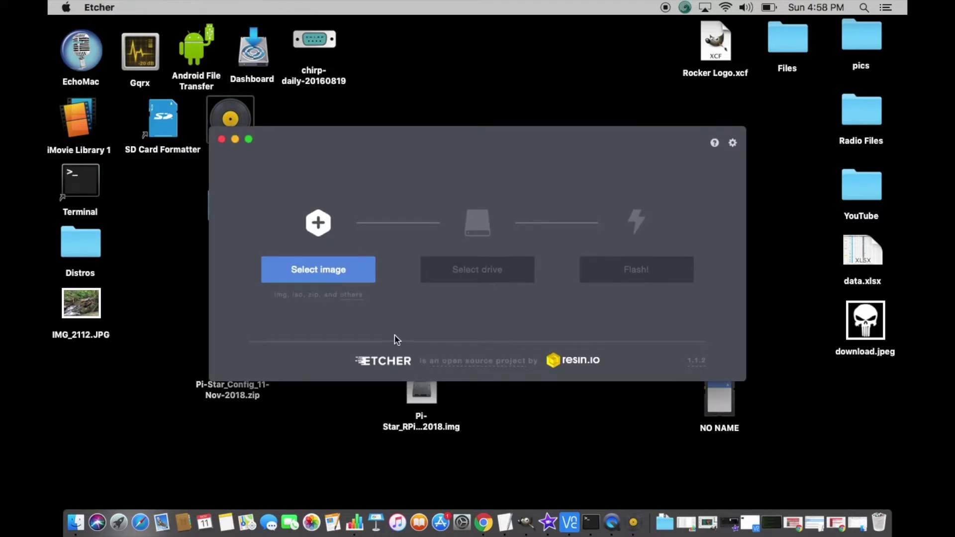
# - In Etcher, pick Pi-Star_RPi_V3.4.16_10-Aug-2018.img and flash it to the SD card
pyautogui.click(342, 269)
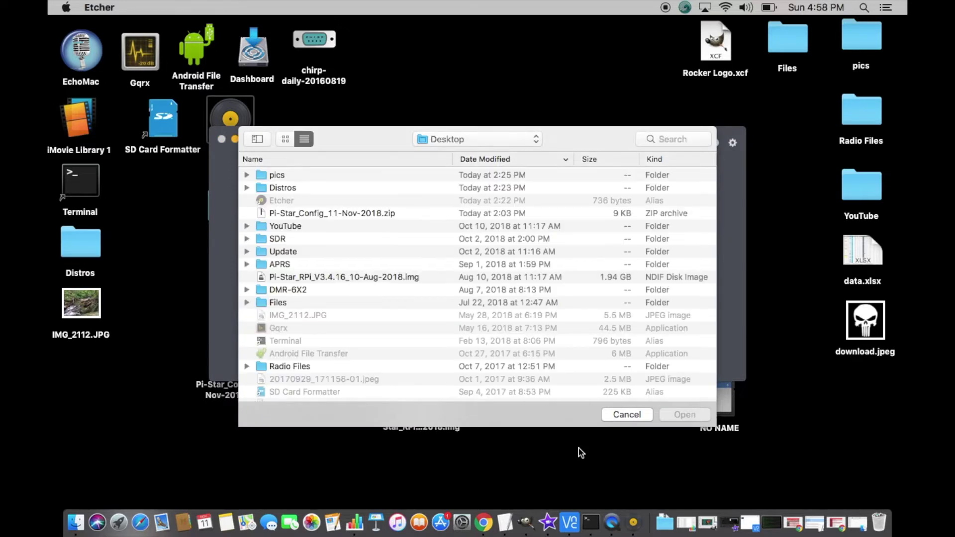
pyautogui.click(417, 279)
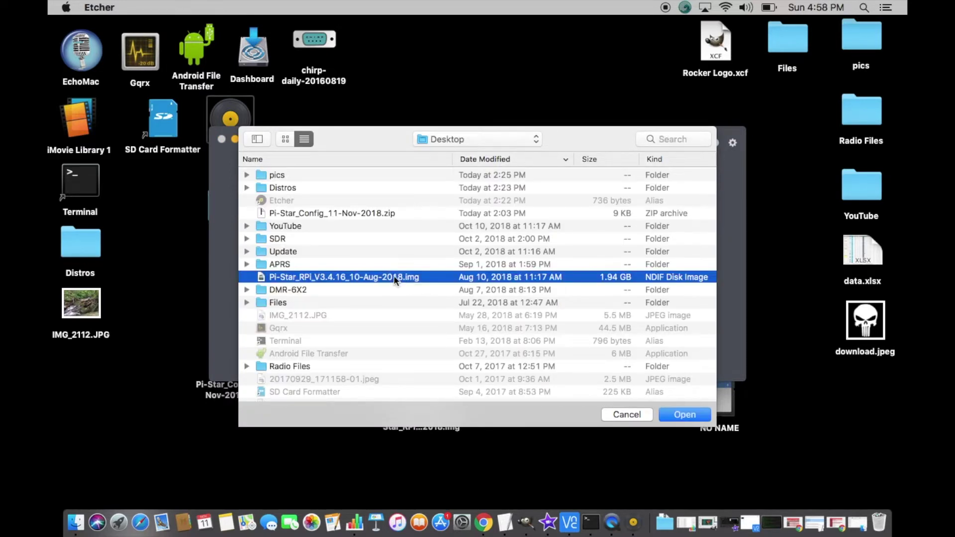
pyautogui.click(680, 416)
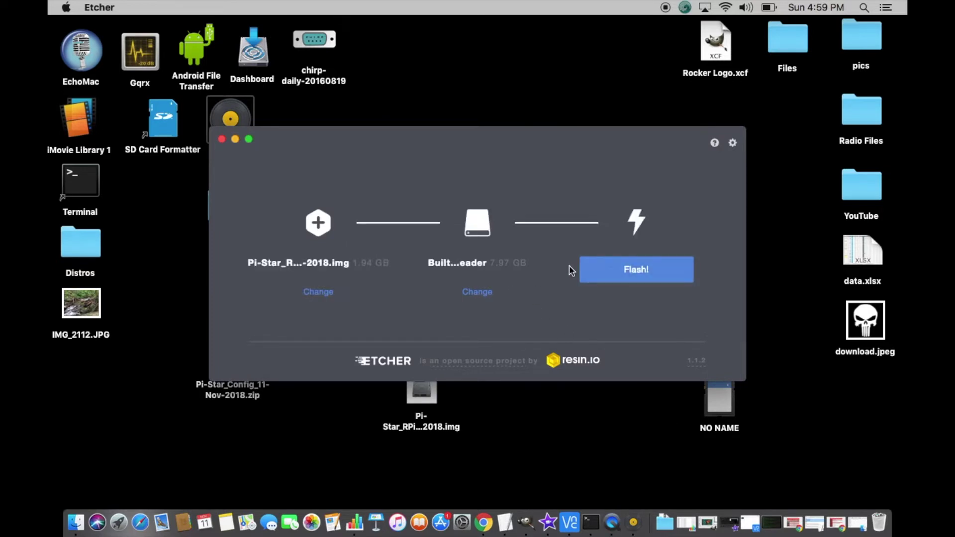
pyautogui.click(597, 271)
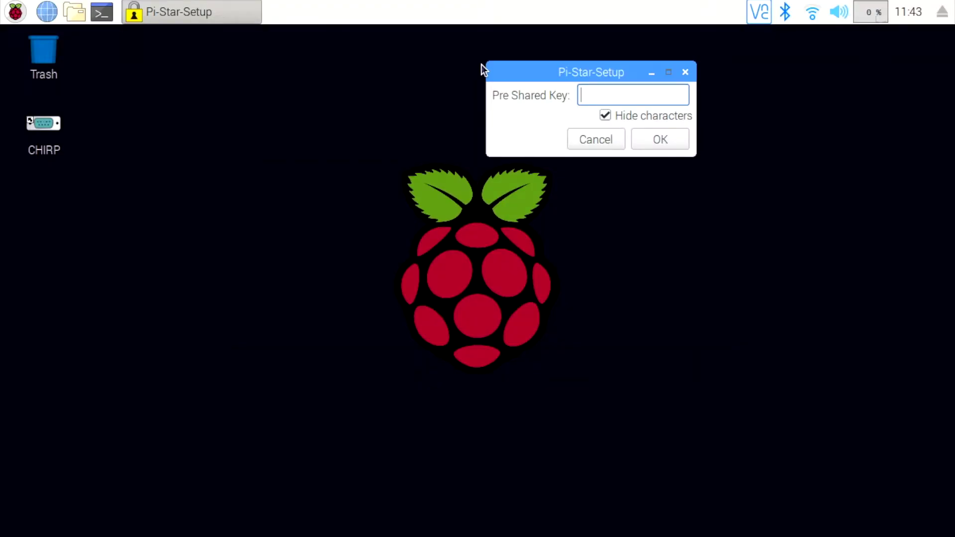
# - Enter the Wi-Fi pre-shared key with characters shown, and confirm the Pi-Star-Setup prompt
pyautogui.click(605, 115)
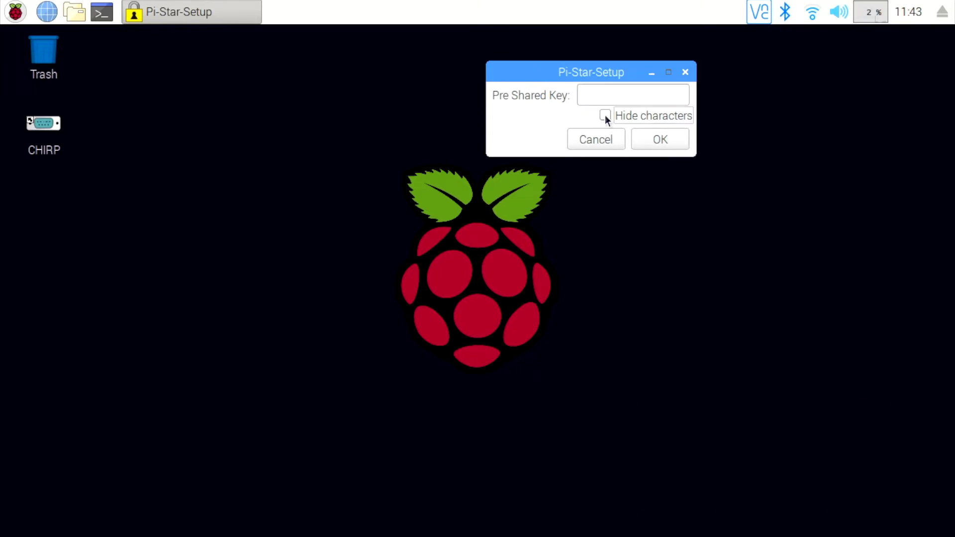
pyautogui.click(614, 96)
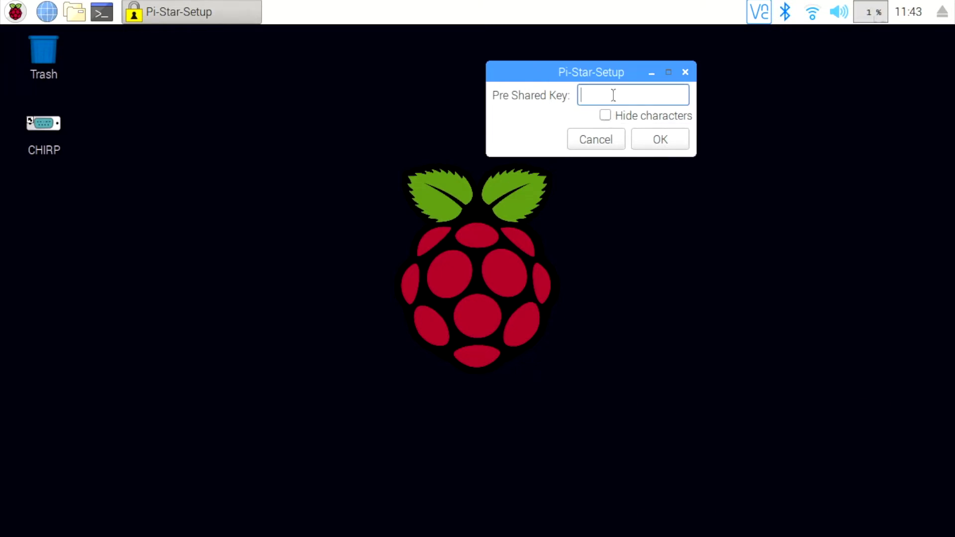
pyautogui.write('raspberry')
pyautogui.click(675, 144)
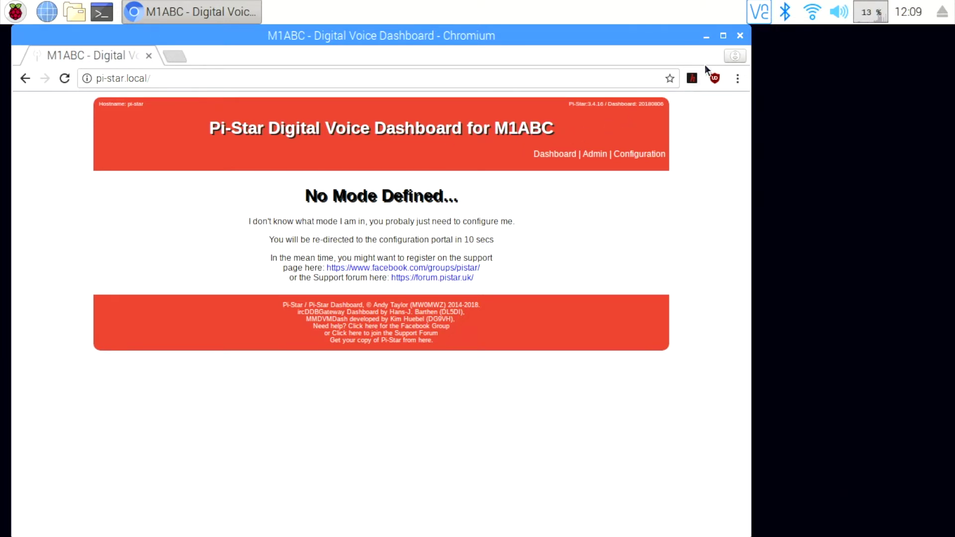
# - Maximize Chromium and log in to Pi-Star admin with the username and password, not saving it
pyautogui.click(723, 35)
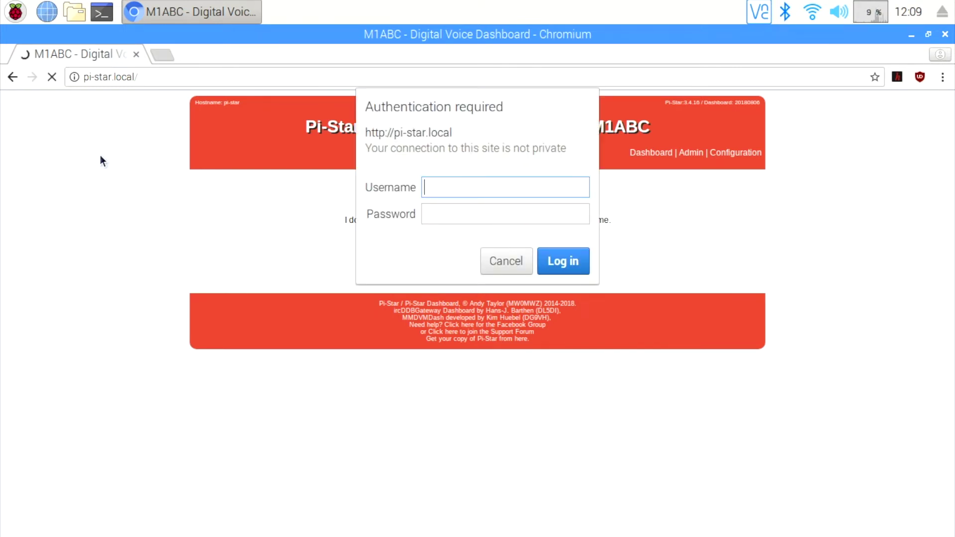
pyautogui.write('pi-star')
pyautogui.press('Tab')
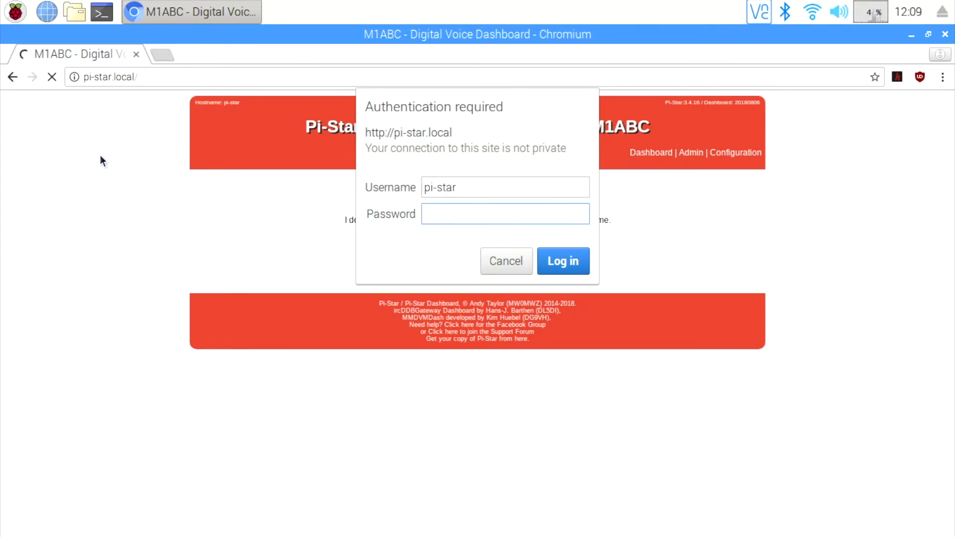
pyautogui.write('raspberry')
pyautogui.click(551, 260)
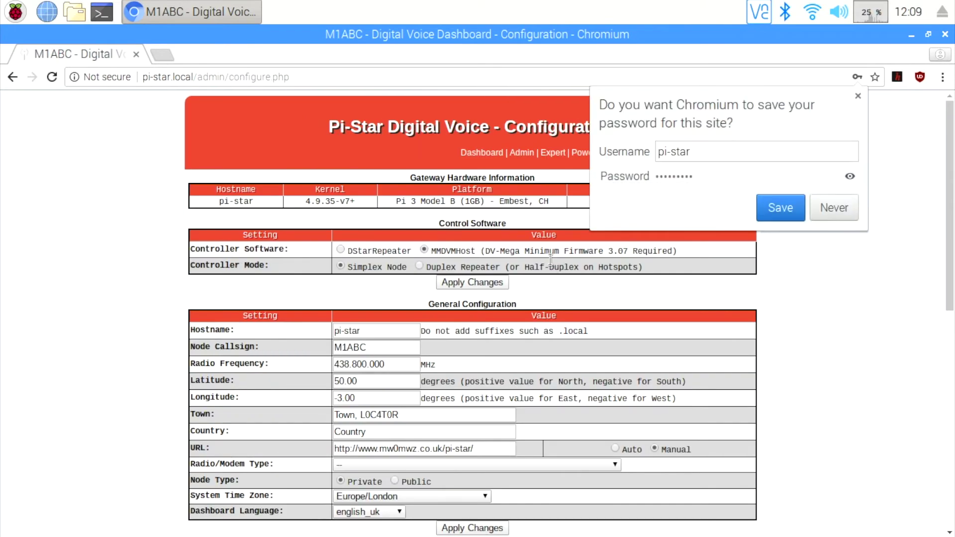
pyautogui.click(816, 208)
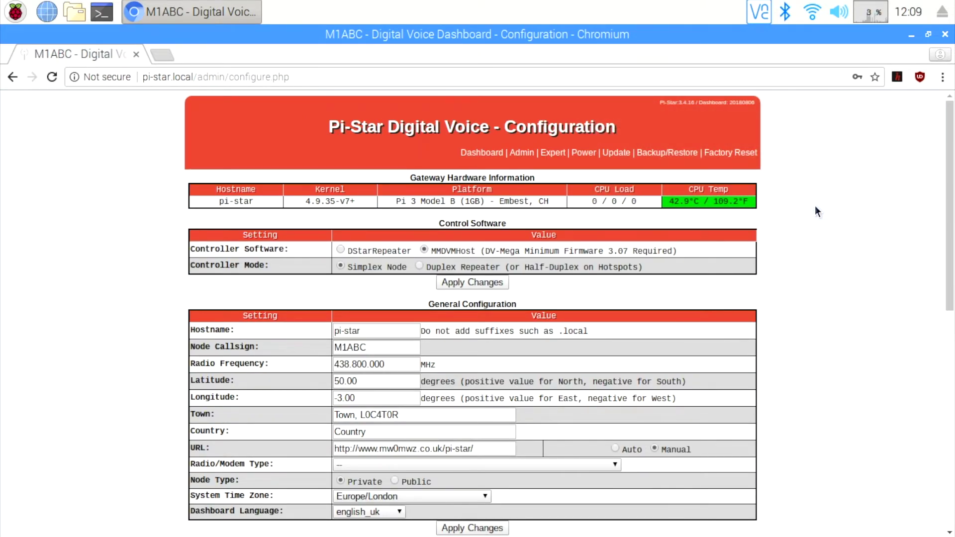
# - Zoom the page in and apply the MMDVMHost Simplex Node control software settings
pyautogui.hotkey('ctrl', '+')
pyautogui.hotkey('ctrl', '+')
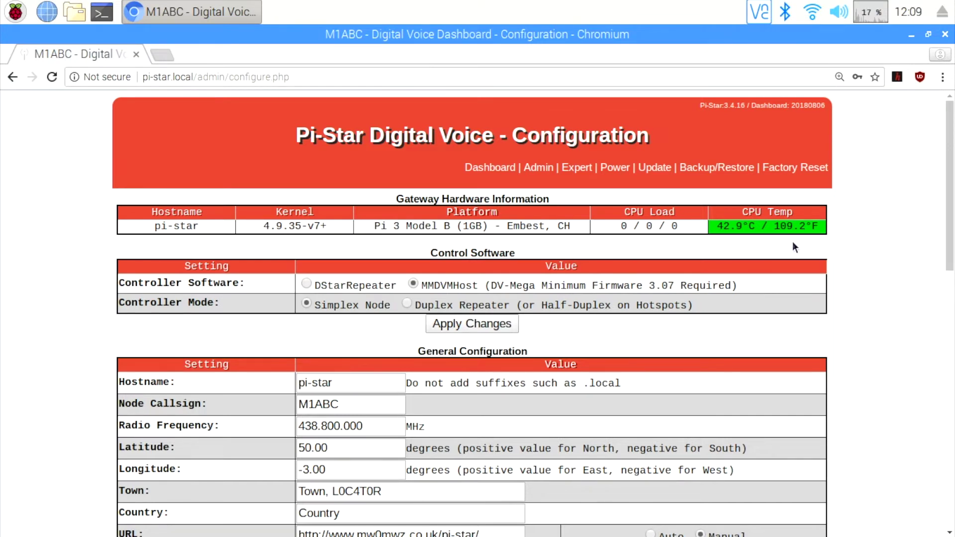
pyautogui.scroll(-2, 793, 244)
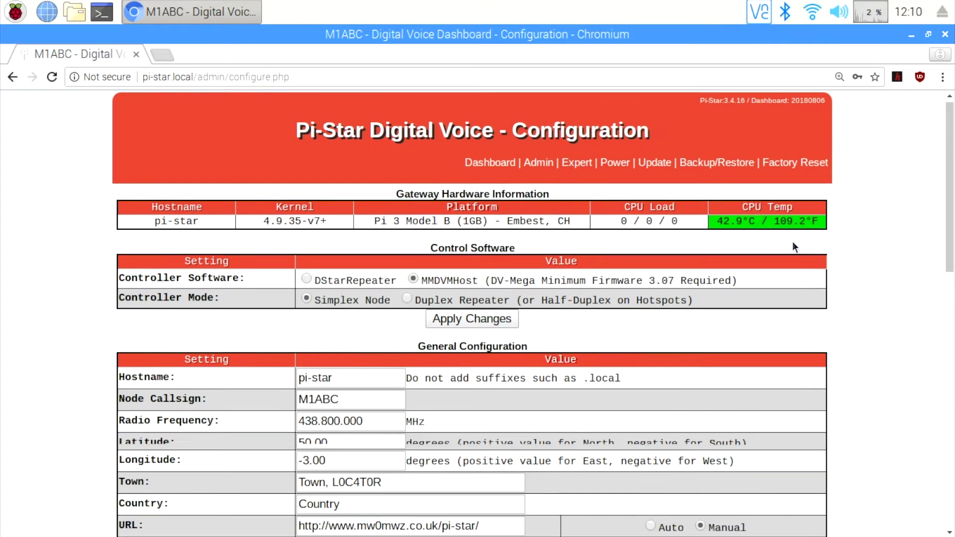
pyautogui.scroll(-3, 792, 244)
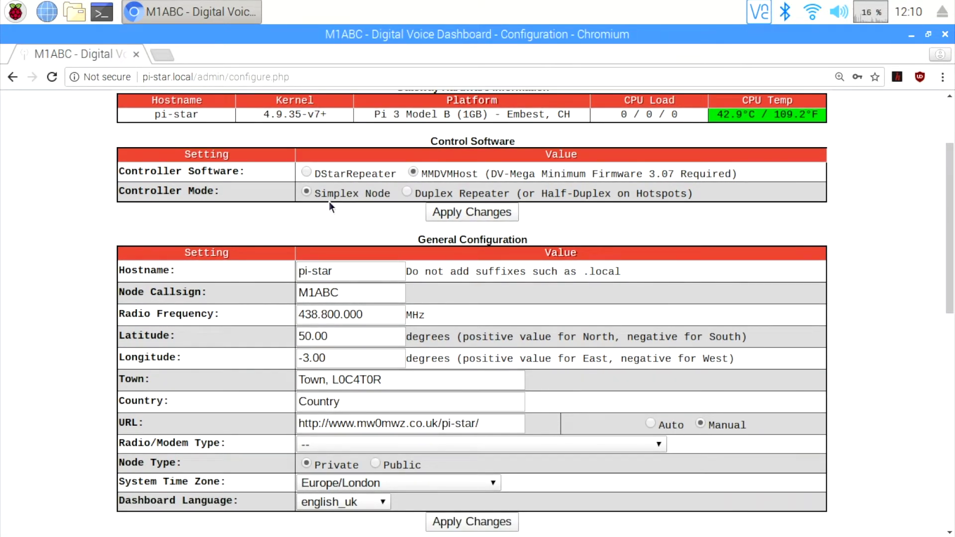
pyautogui.click(469, 213)
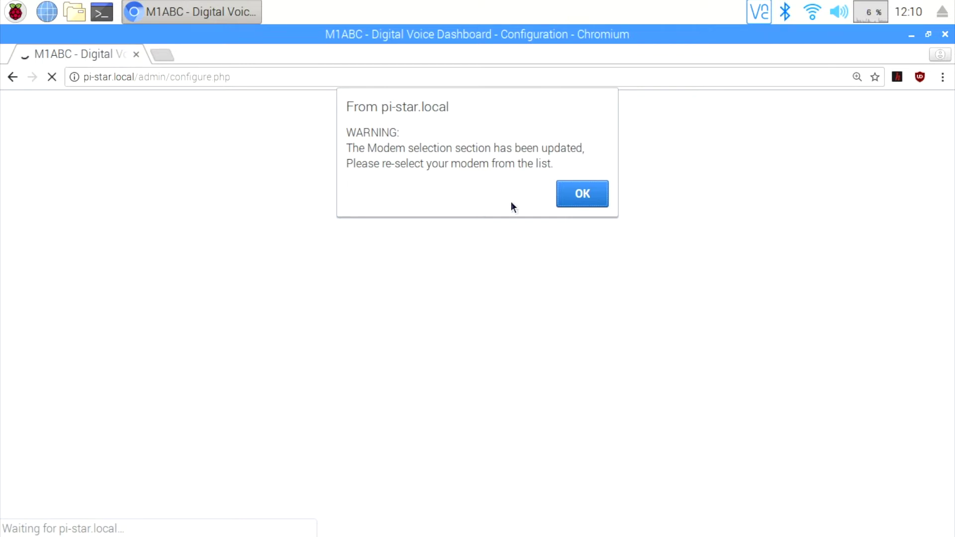
# - Dismiss the modem re-selection warning and turn on DMR Mode
pyautogui.click(580, 197)
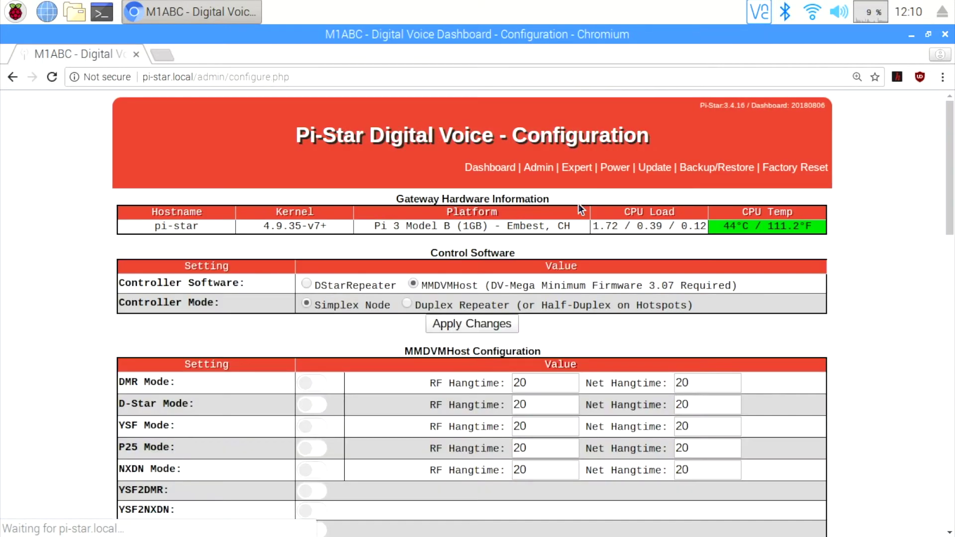
pyautogui.scroll(-5, 43, 349)
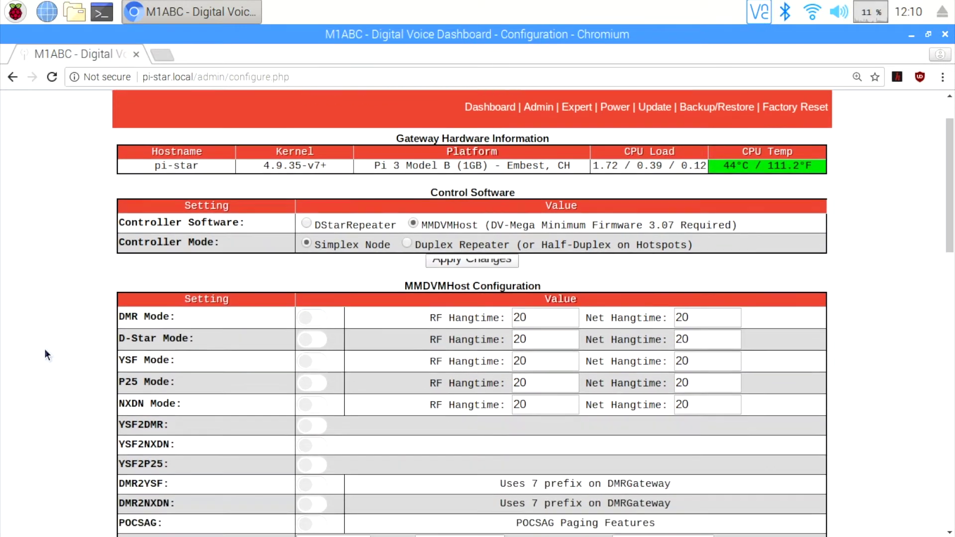
pyautogui.scroll(1, 45, 349)
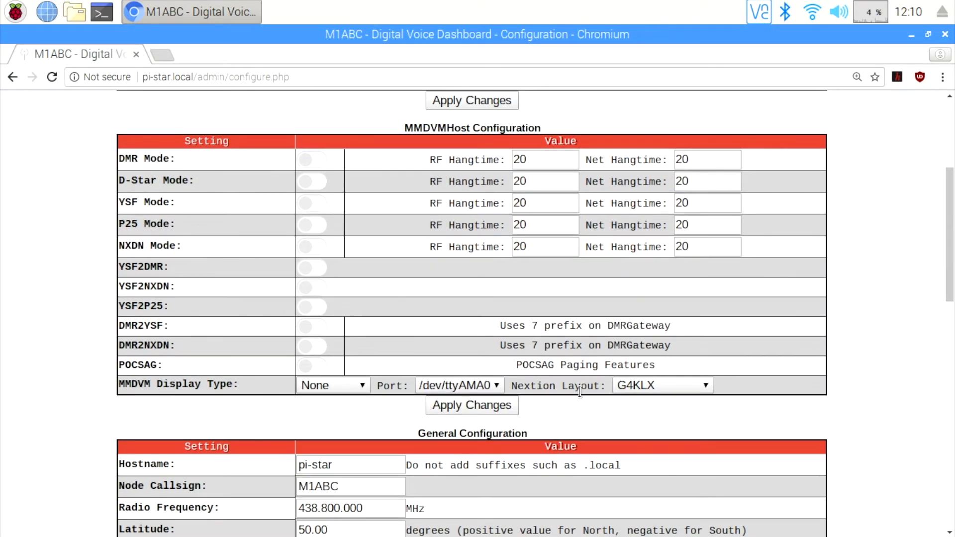
pyautogui.click(314, 164)
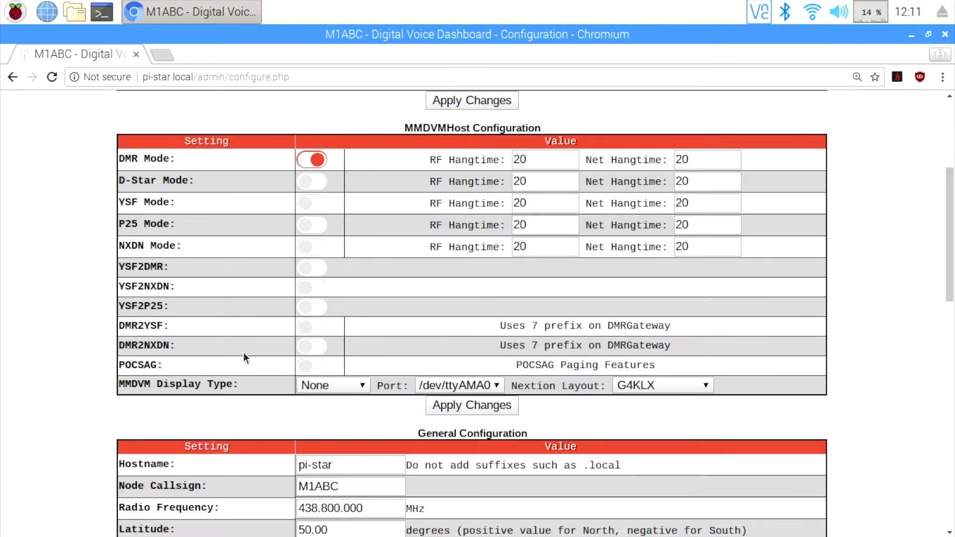
# - Set the MMDVM display to OLED on /dev/ttyAMA0 with G4KLX layout and apply
pyautogui.scroll(-3, 243, 352)
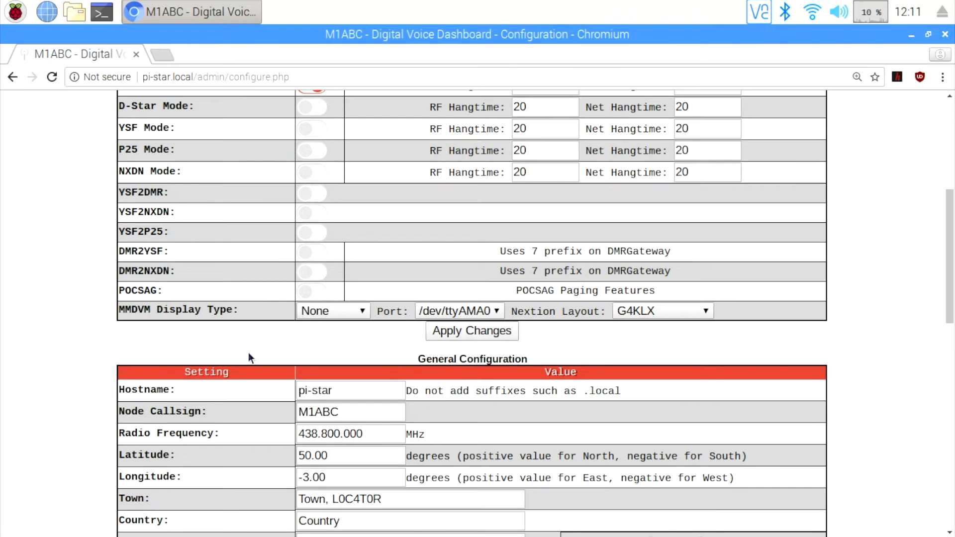
pyautogui.click(363, 311)
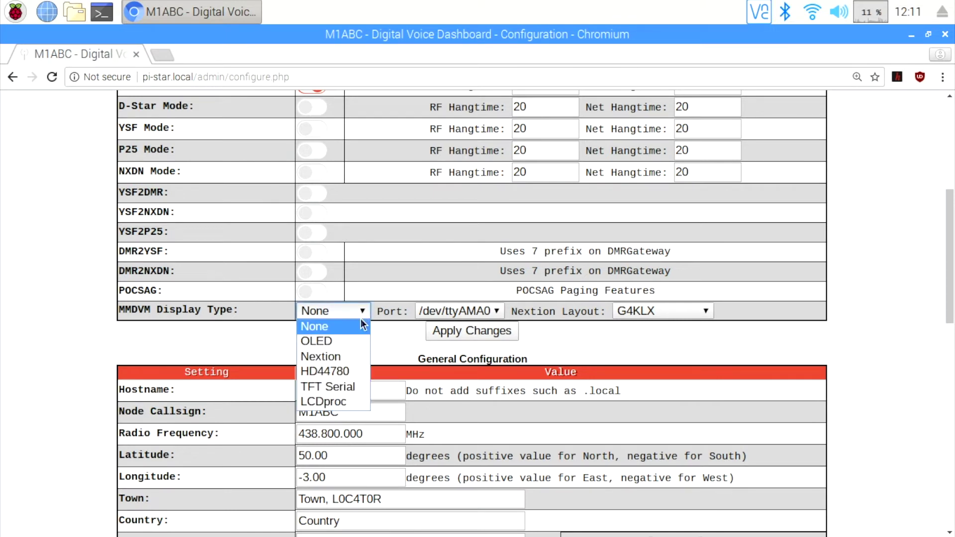
pyautogui.click(357, 341)
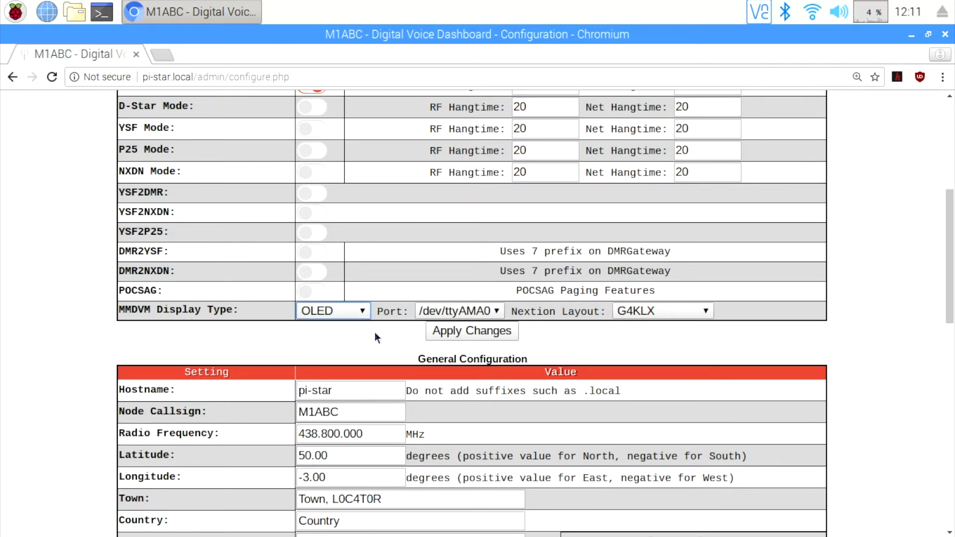
pyautogui.click(496, 311)
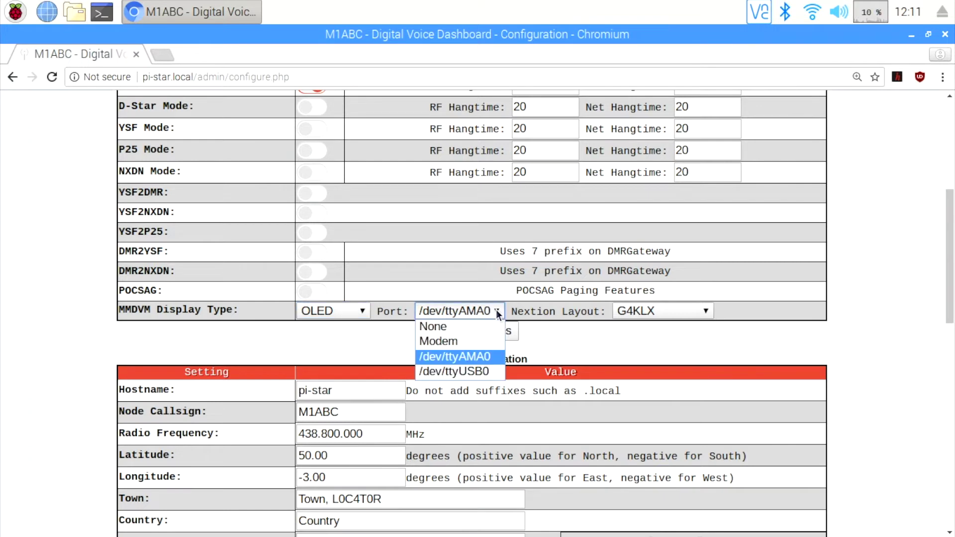
pyautogui.click(485, 355)
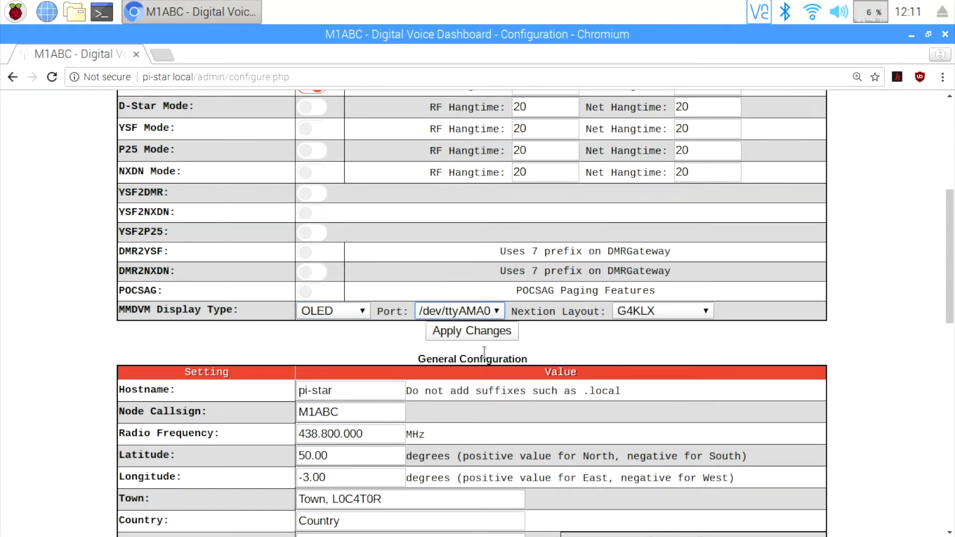
pyautogui.click(706, 313)
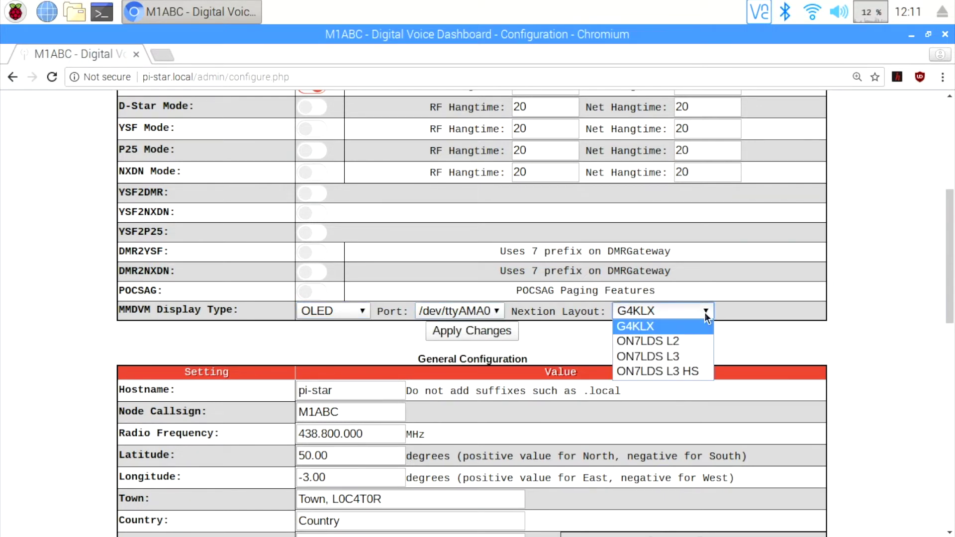
pyautogui.click(705, 313)
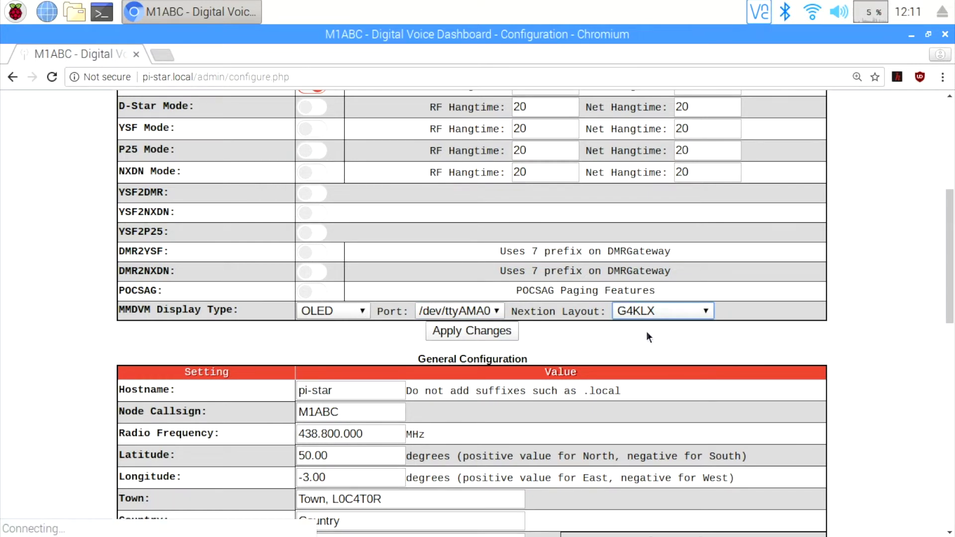
pyautogui.click(480, 330)
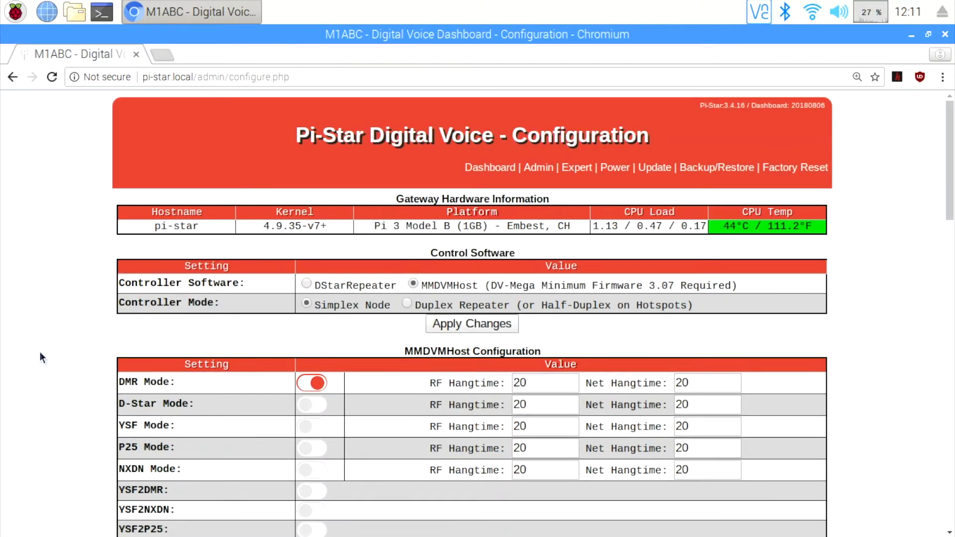
# - Review the node callsign, DMR ID, 438.800 MHz frequency and dashboard URL fields
pyautogui.scroll(-10, 40, 351)
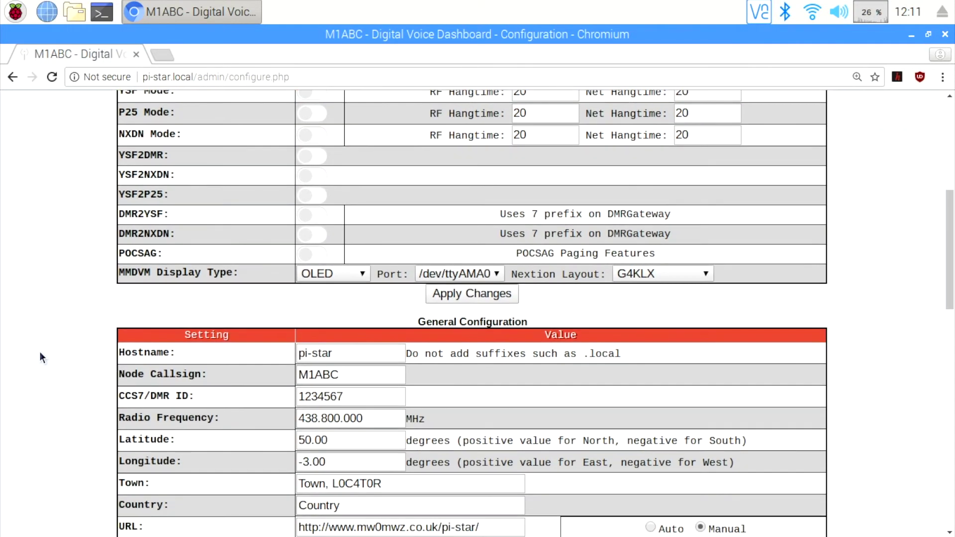
pyautogui.scroll(-4, 40, 352)
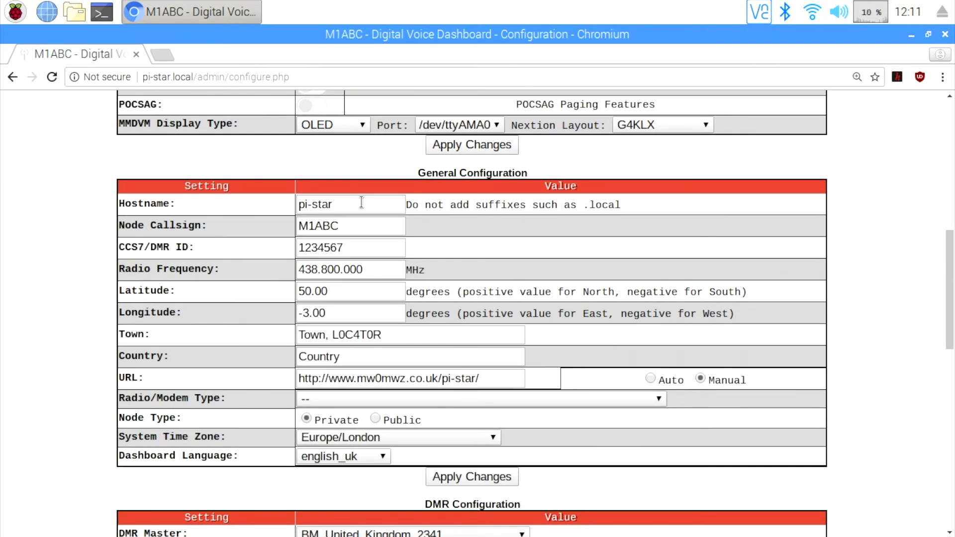
pyautogui.moveTo(370, 229); pyautogui.dragTo(290, 228)
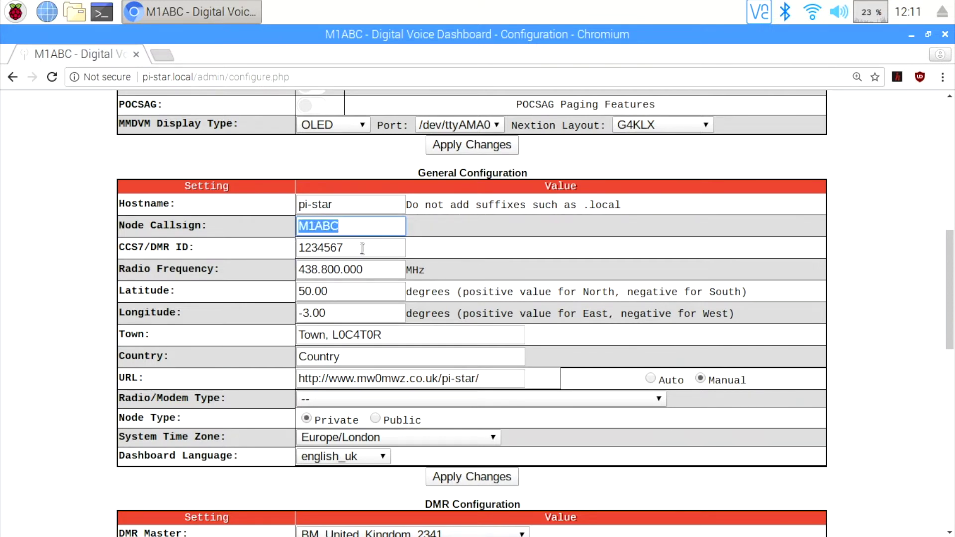
pyautogui.moveTo(363, 248); pyautogui.dragTo(297, 248)
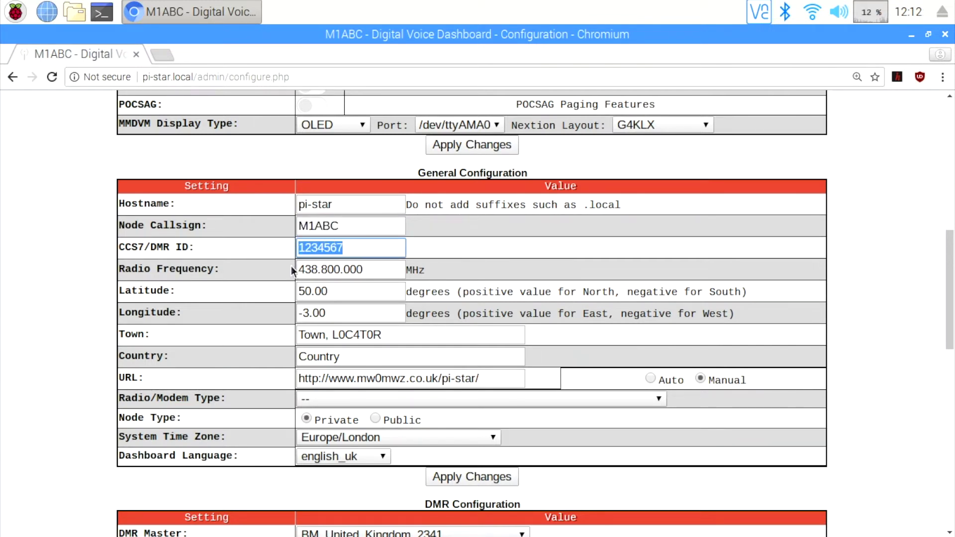
pyautogui.click(370, 274)
pyautogui.moveTo(369, 273); pyautogui.dragTo(280, 269)
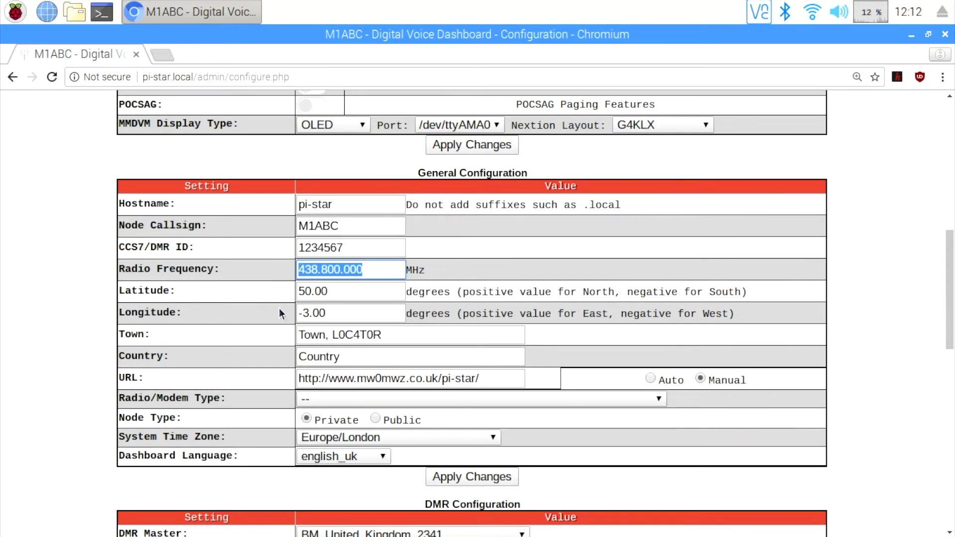
pyautogui.scroll(-3, 282, 314)
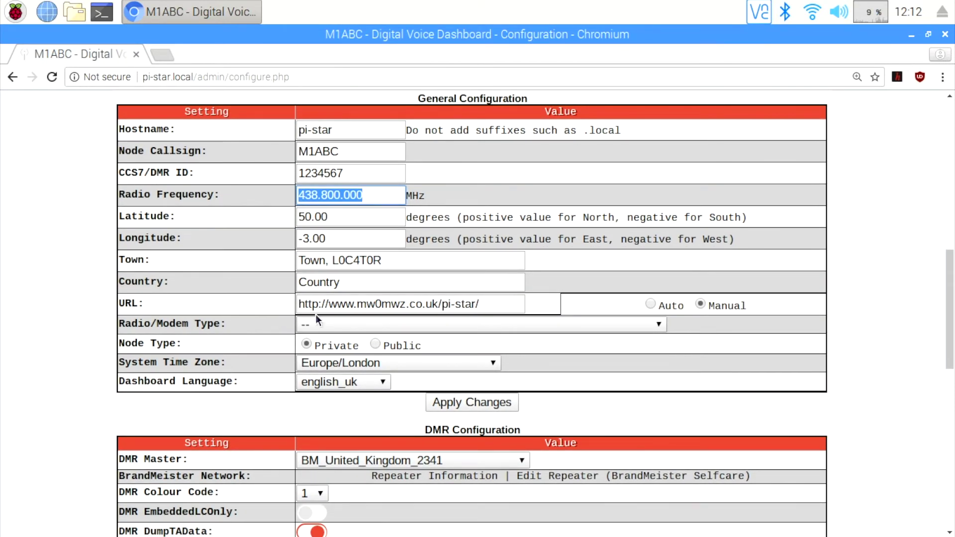
pyautogui.moveTo(503, 305); pyautogui.dragTo(232, 295)
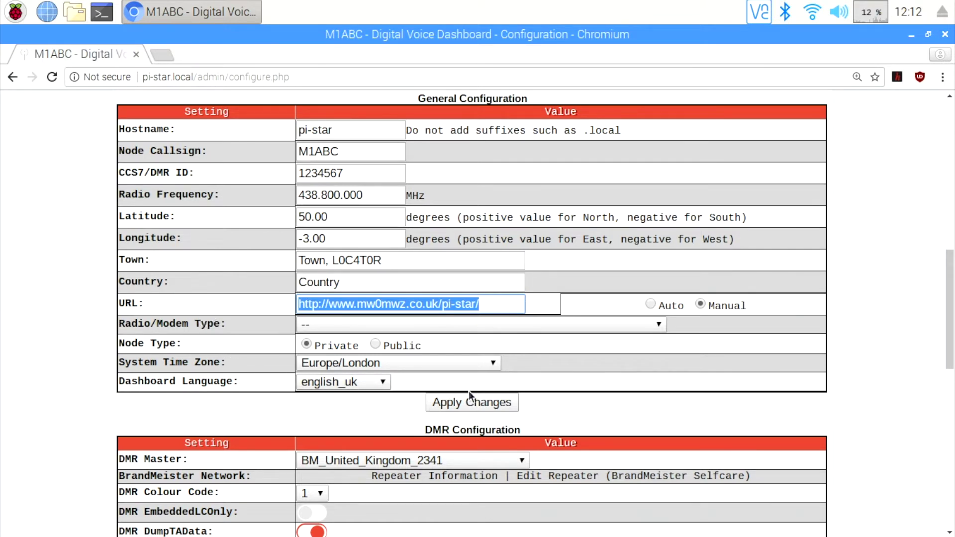
# - Set Radio/Modem Type to STM32-DVM / MMDVM_HS Raspberry Pi Hat (GPIO), keeping Europe/London time zone
pyautogui.click(659, 326)
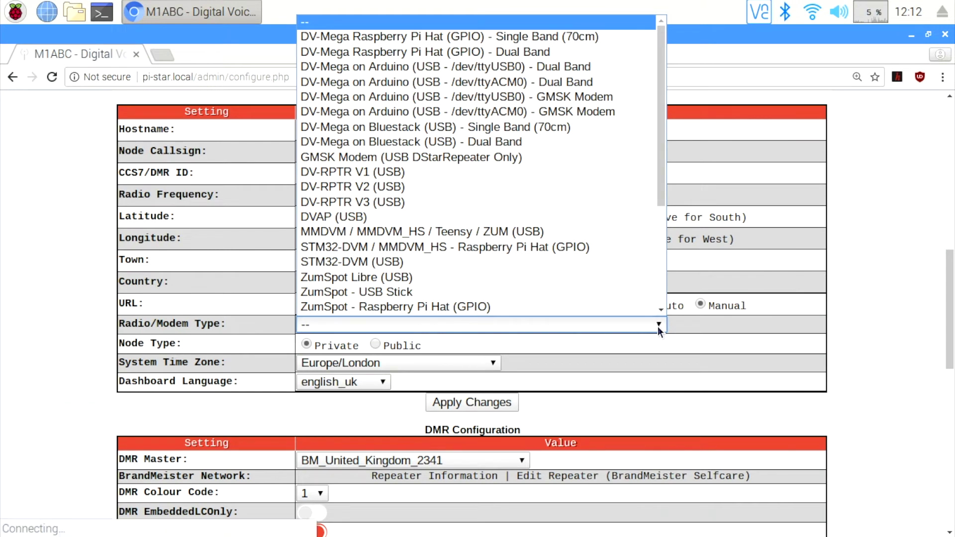
pyautogui.click(569, 251)
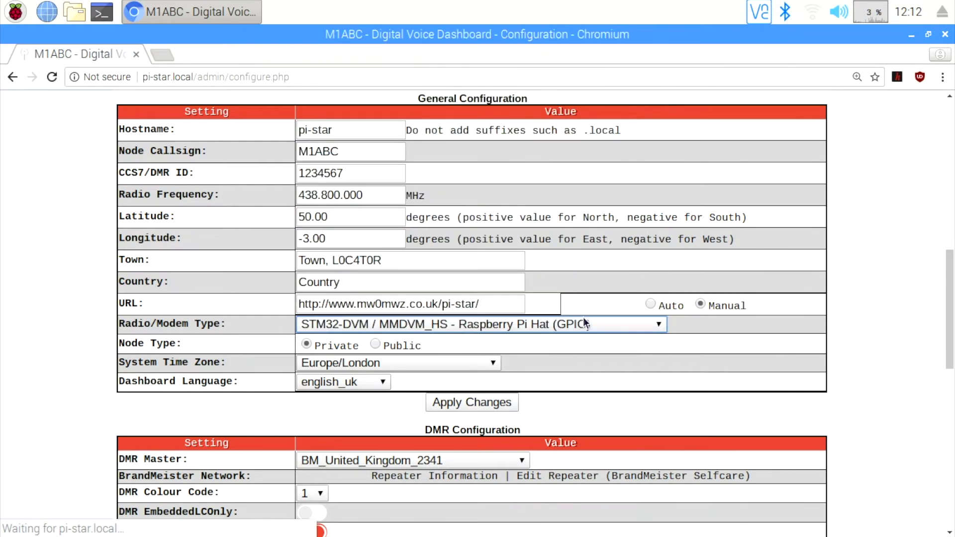
pyautogui.click(613, 359)
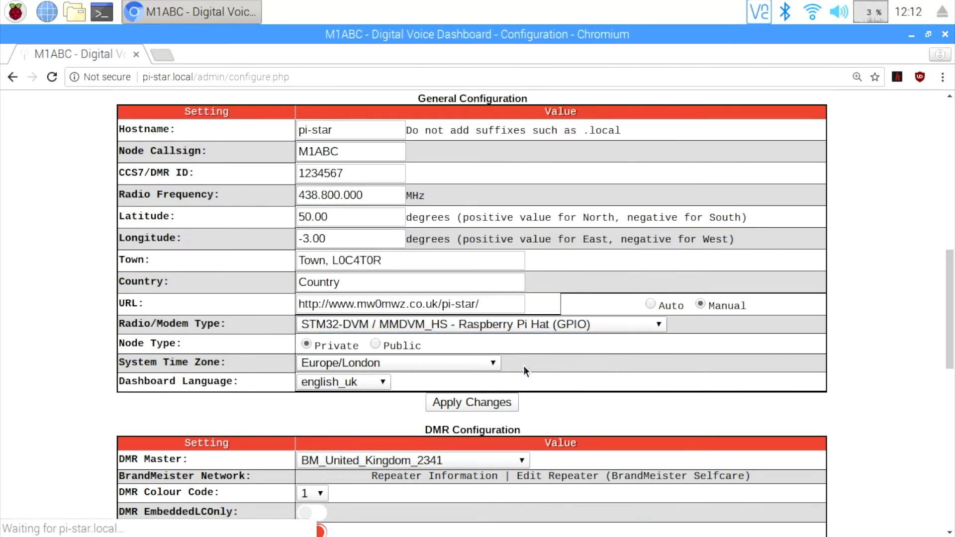
pyautogui.click(496, 365)
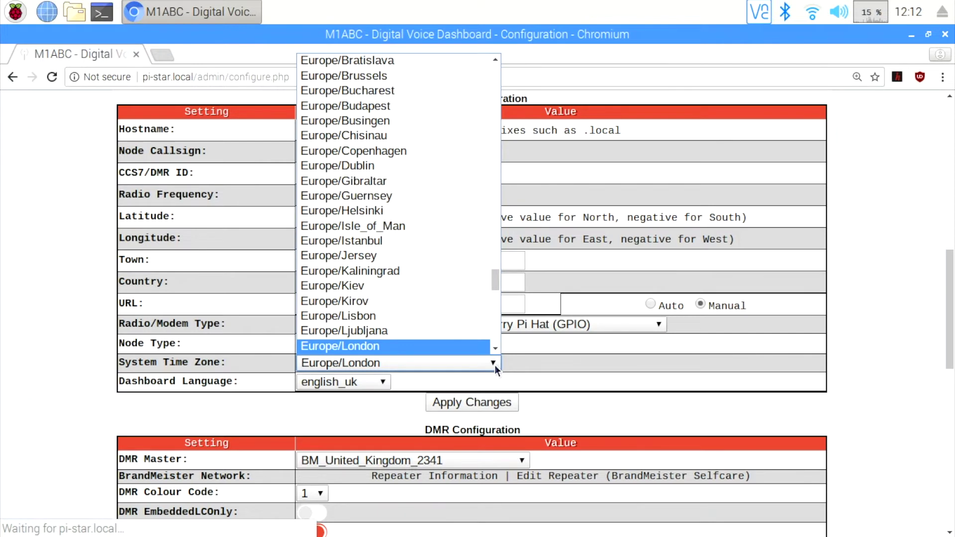
pyautogui.scroll(-5, 407, 213)
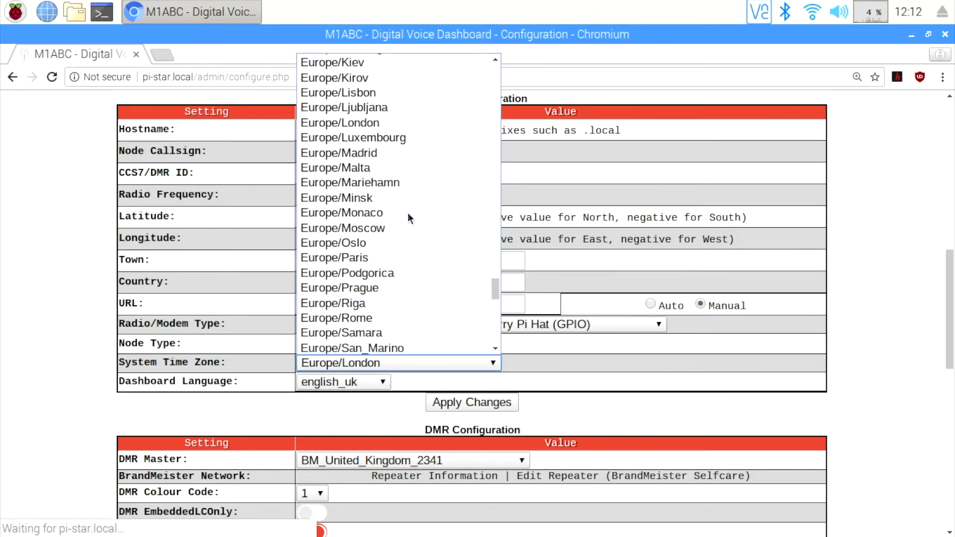
pyautogui.scroll(-15, 407, 213)
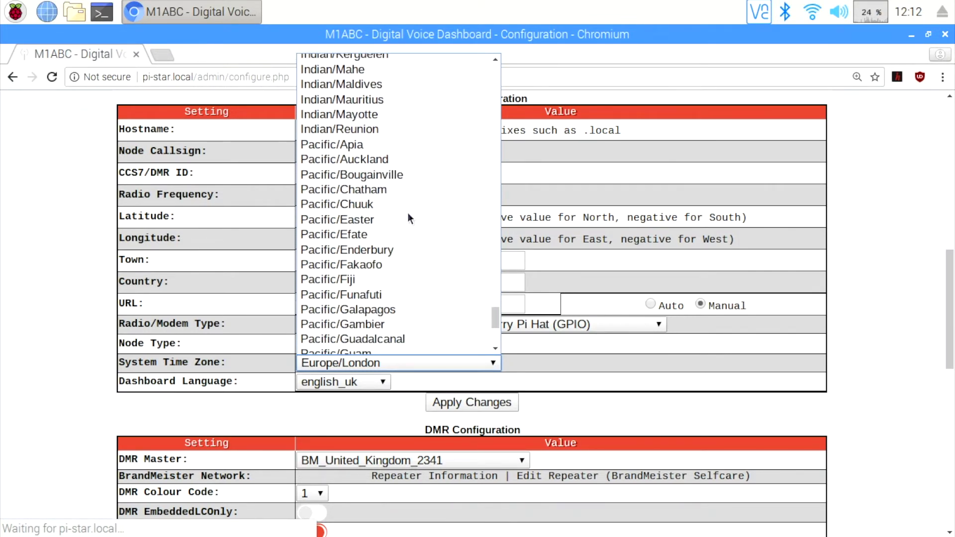
pyautogui.scroll(-5, 407, 213)
pyautogui.click(584, 352)
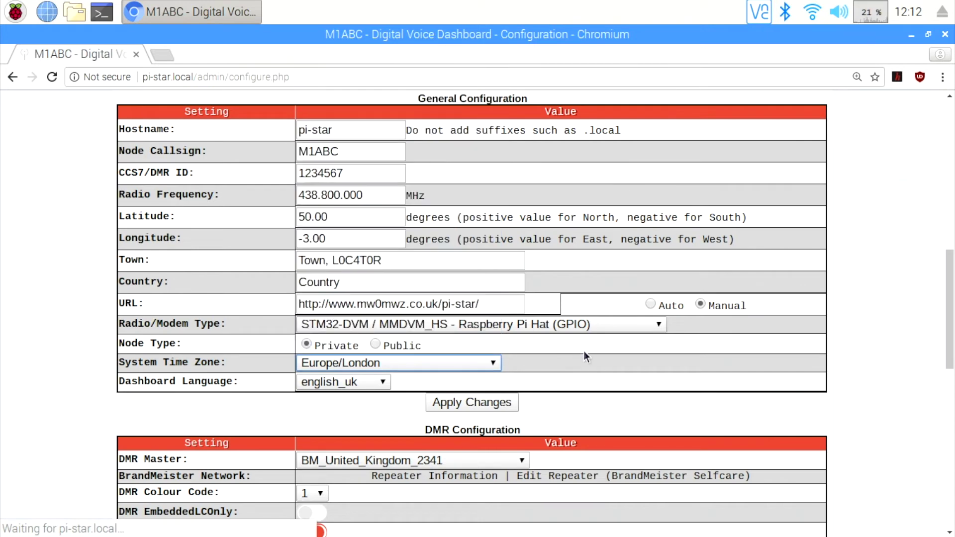
# - Switch the dashboard language to english_us and apply the general configuration
pyautogui.scroll(-1, 584, 352)
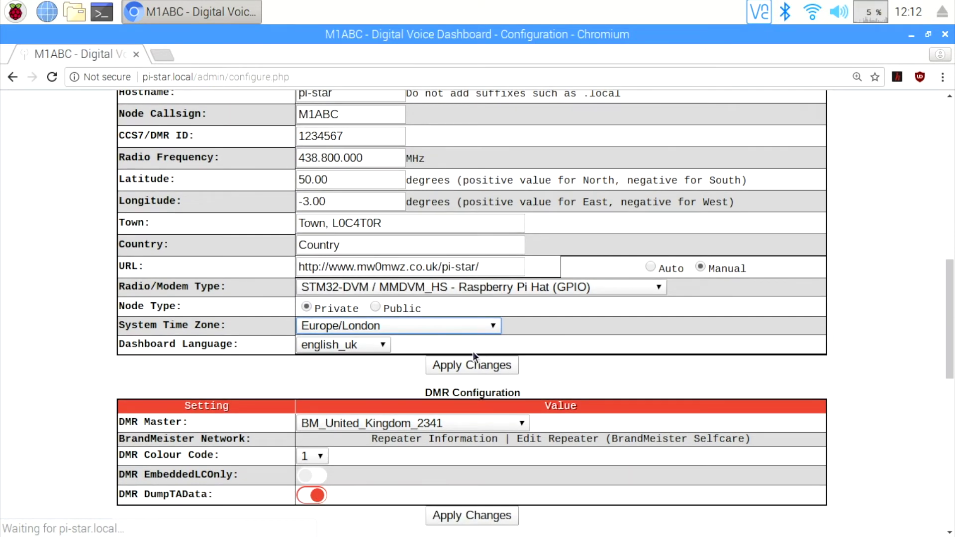
pyautogui.click(384, 349)
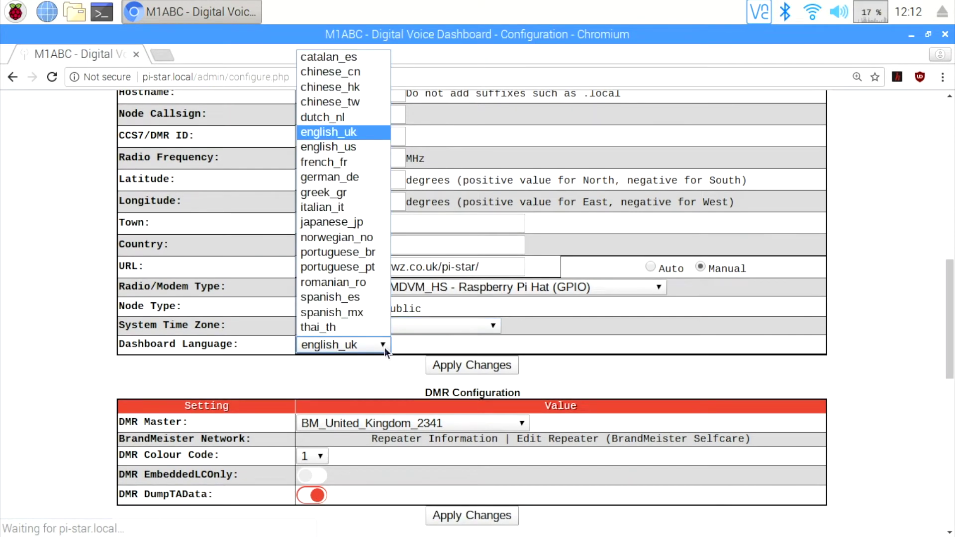
pyautogui.click(363, 147)
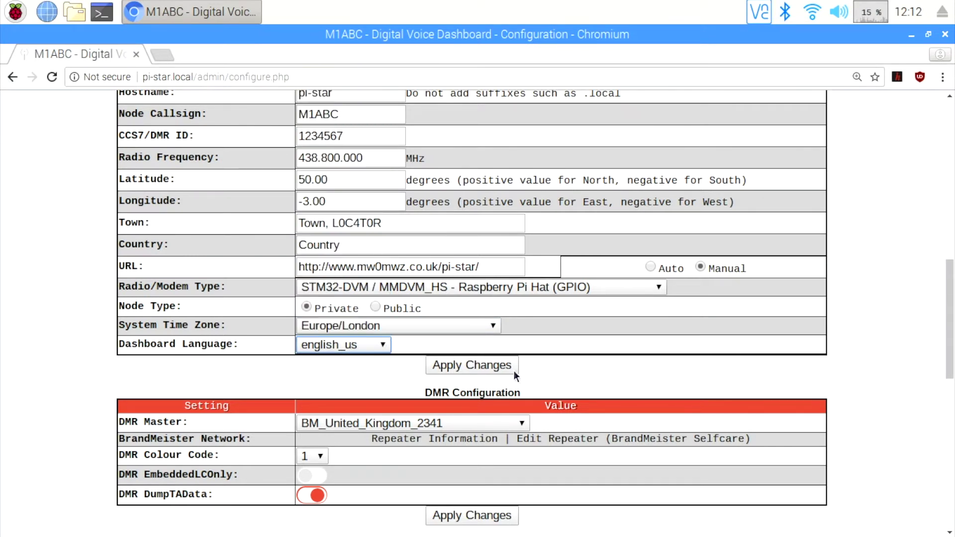
pyautogui.click(483, 370)
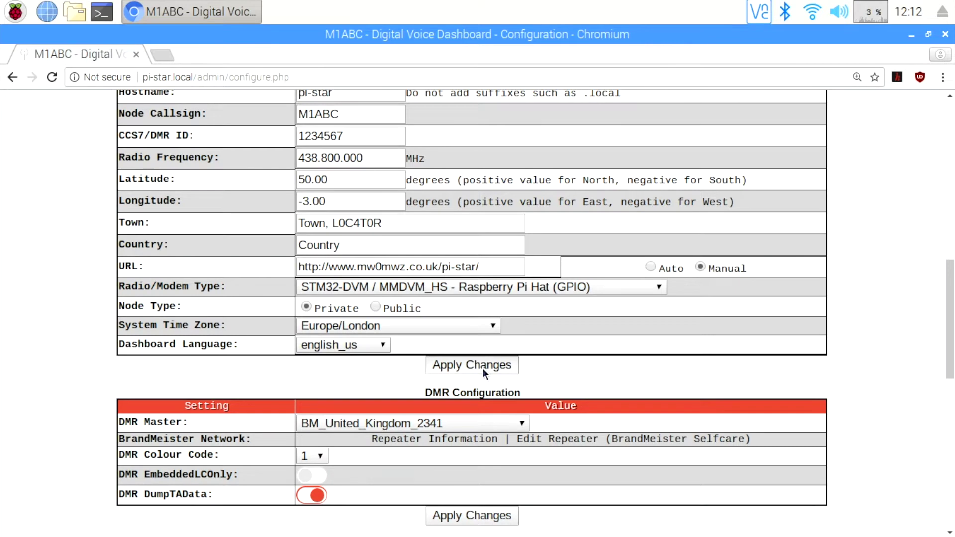
pyautogui.click(483, 369)
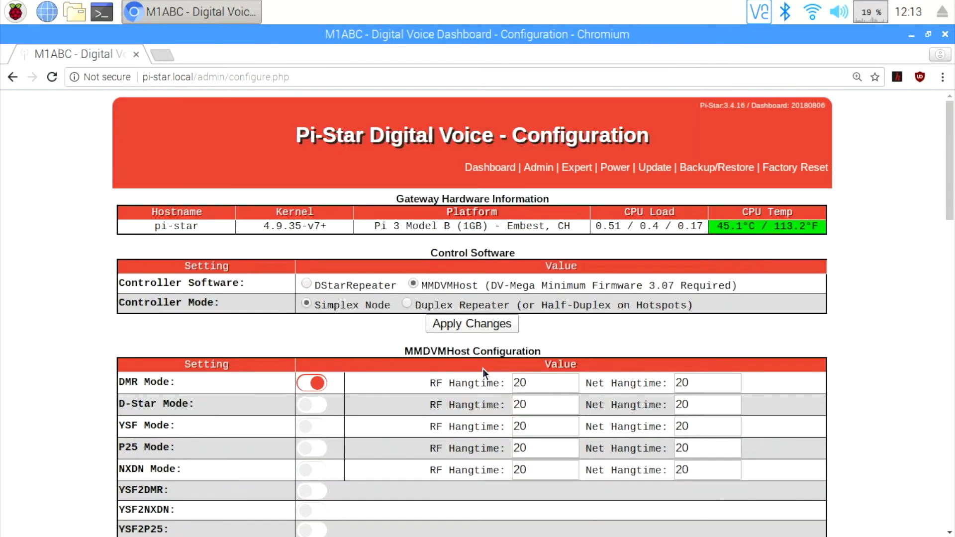
# - Choose DMR master BM_United_States_3103, keep colour code 1, and apply DMR Configuration
pyautogui.scroll(-7, 858, 323)
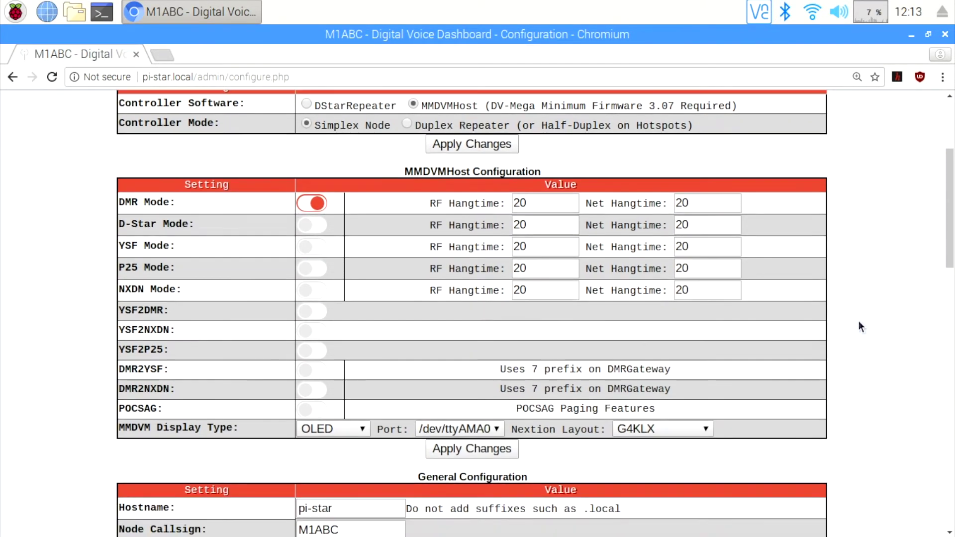
pyautogui.scroll(-8, 859, 324)
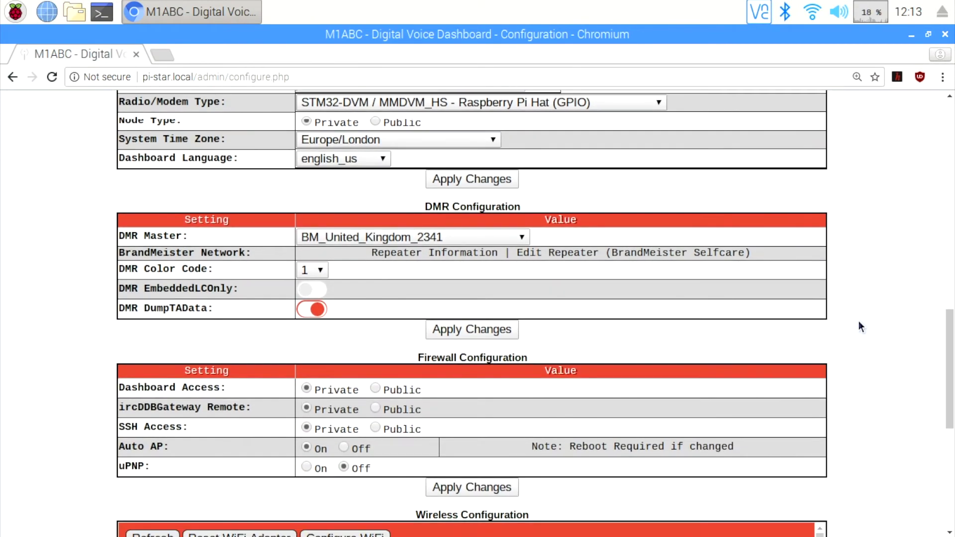
pyautogui.click(522, 237)
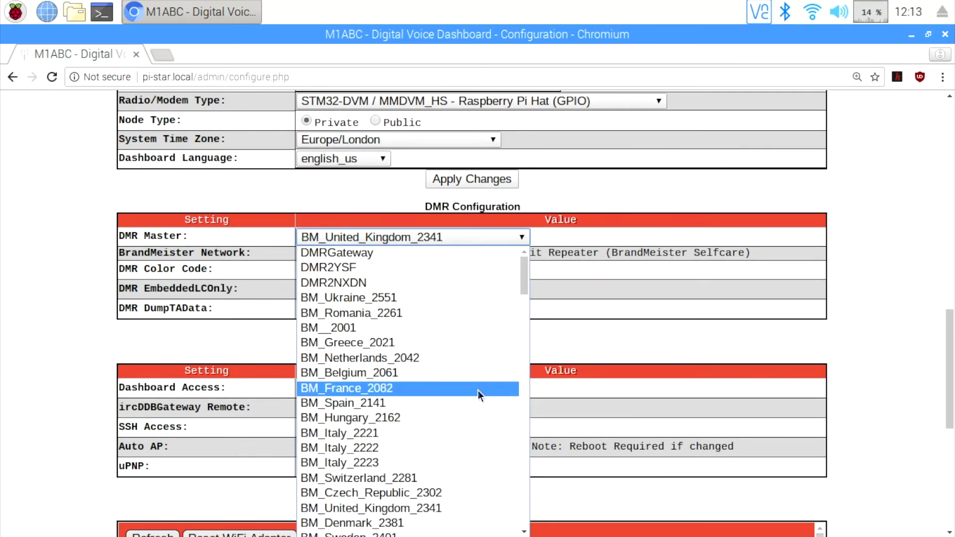
pyautogui.scroll(-5, 477, 390)
pyautogui.scroll(-4, 478, 396)
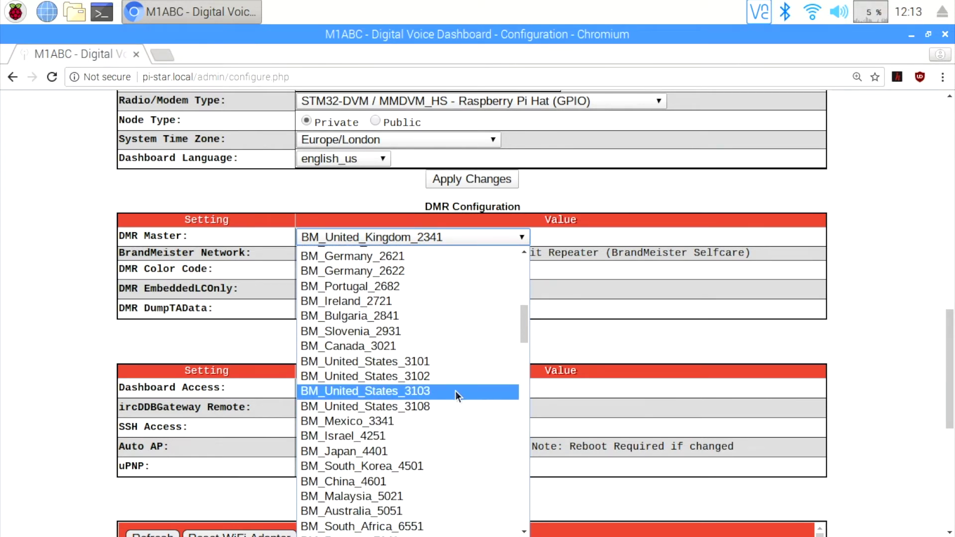
pyautogui.click(455, 392)
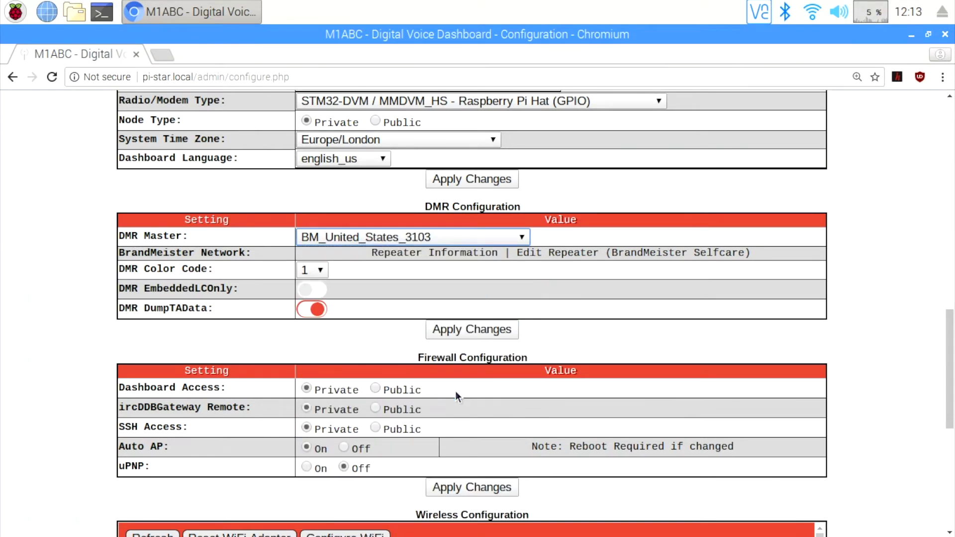
pyautogui.click(886, 327)
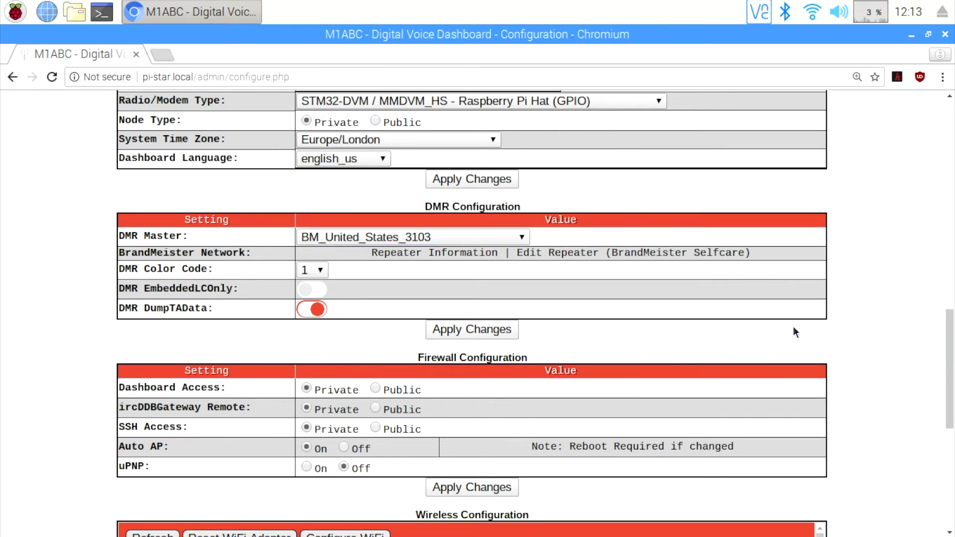
pyautogui.click(324, 272)
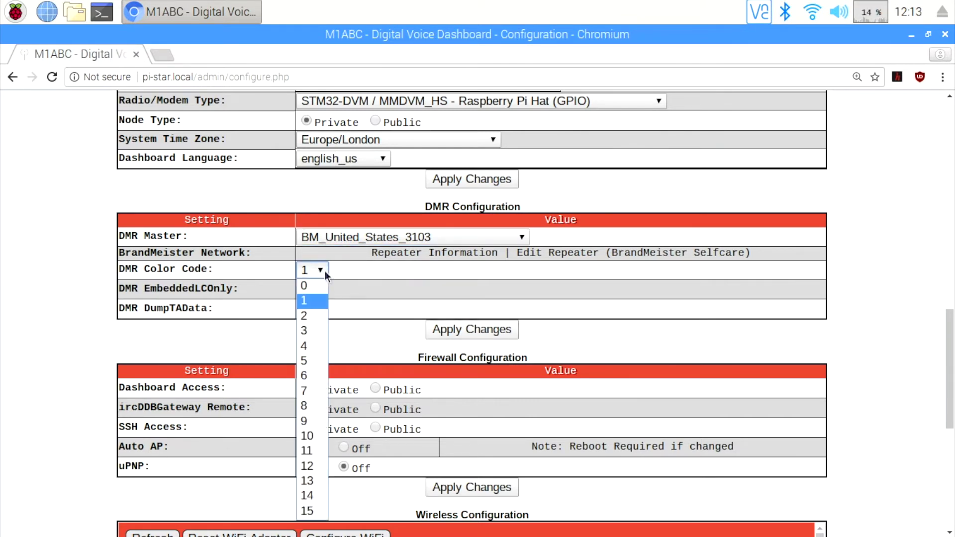
pyautogui.click(316, 305)
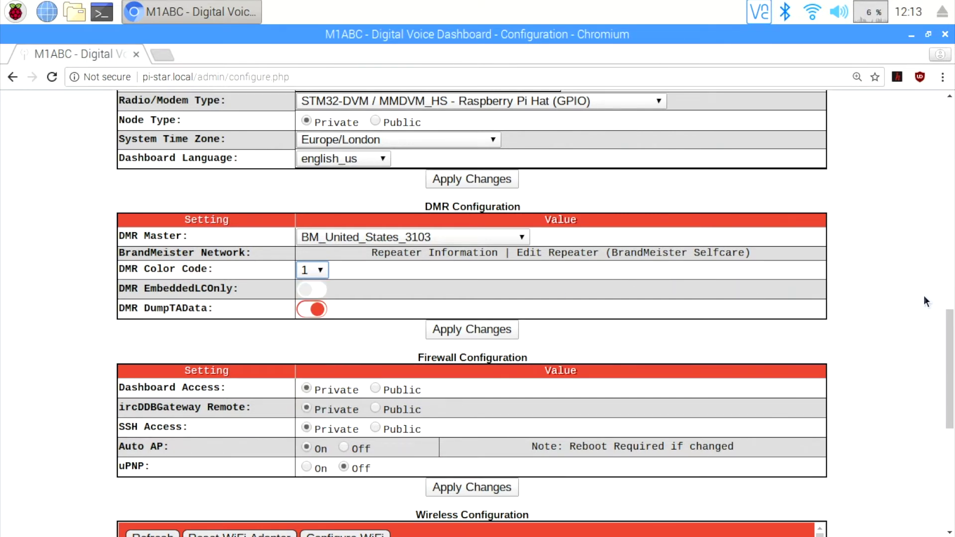
pyautogui.click(442, 335)
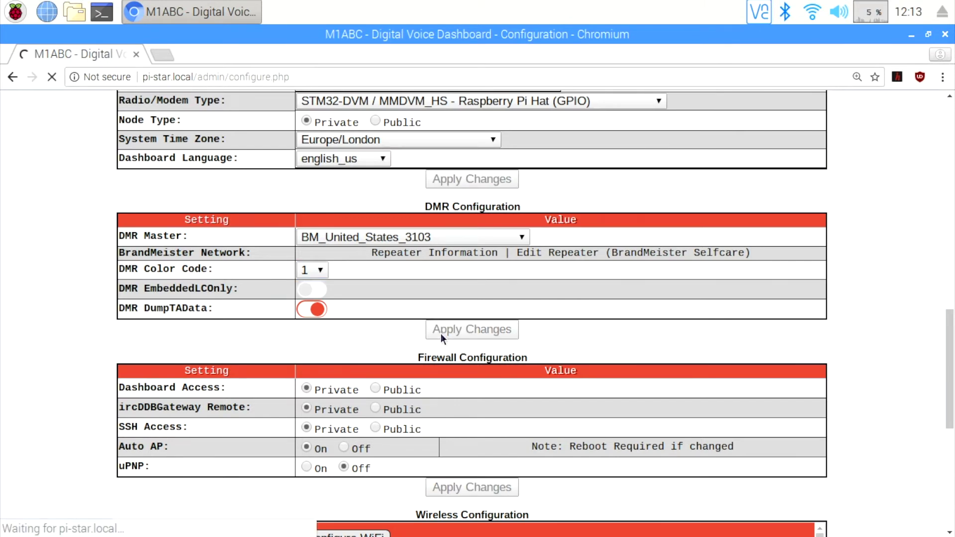
pyautogui.scroll(-10, 855, 330)
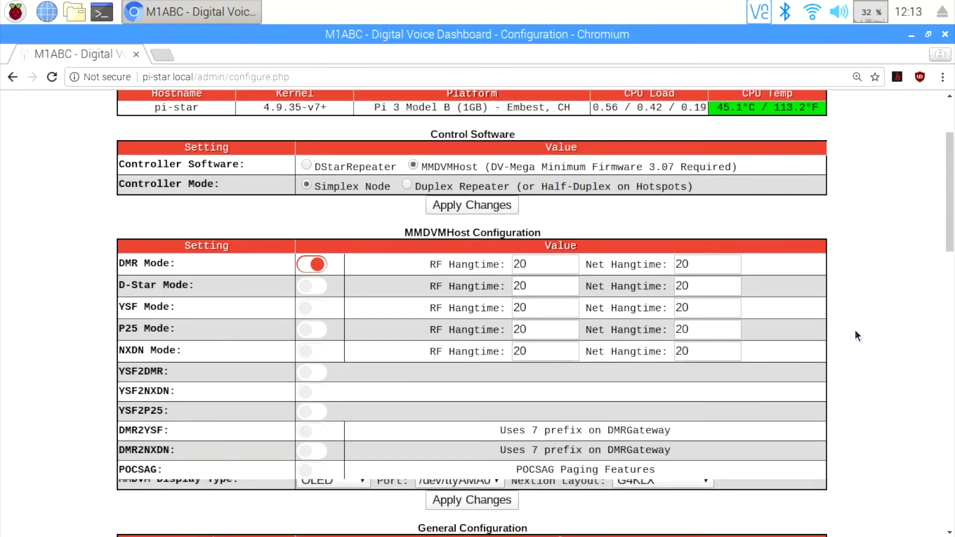
pyautogui.scroll(-10, 856, 330)
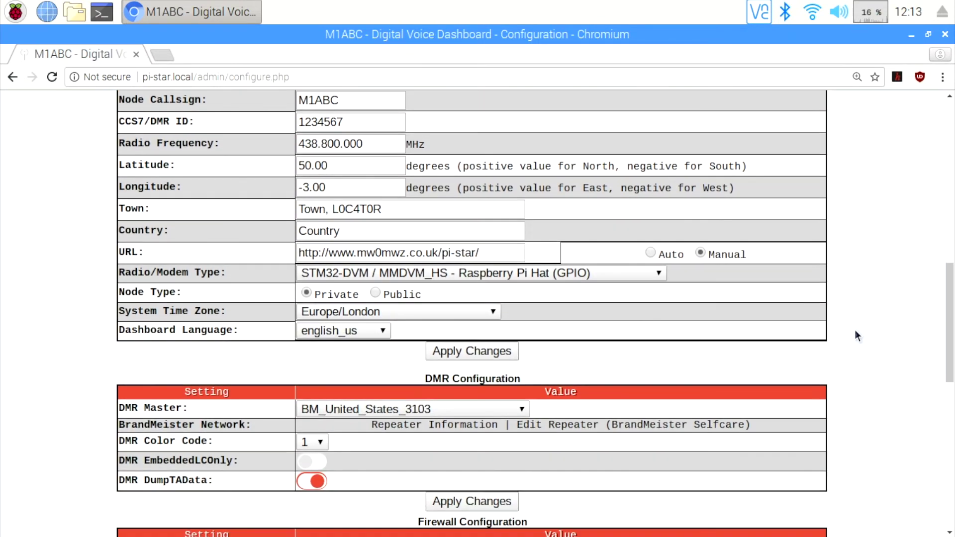
pyautogui.scroll(-2, 855, 330)
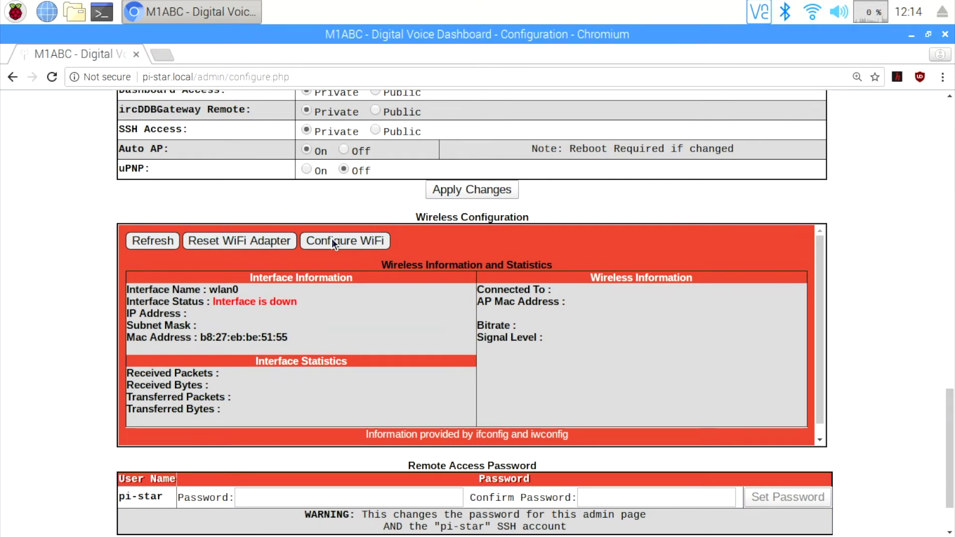
pyautogui.scroll(-2, 332, 238)
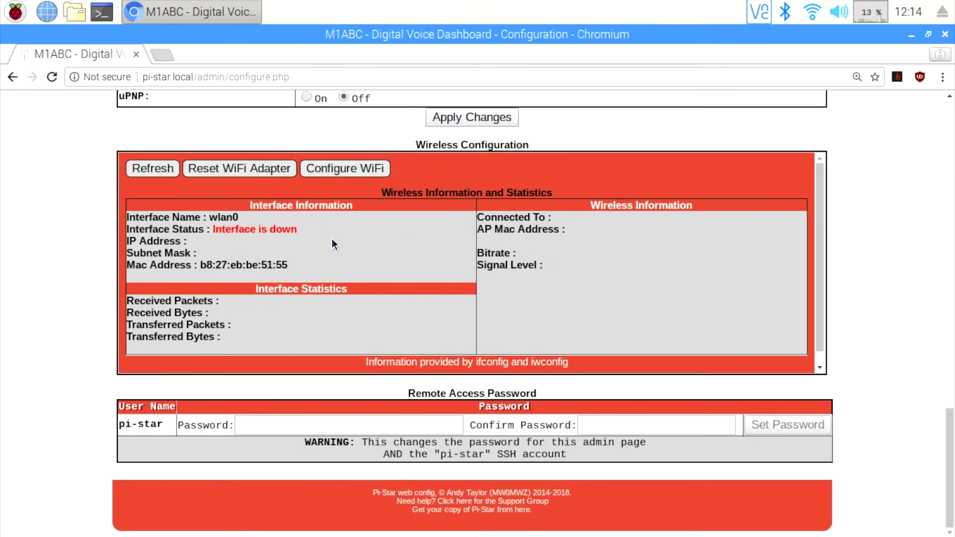
pyautogui.scroll(-1, 332, 238)
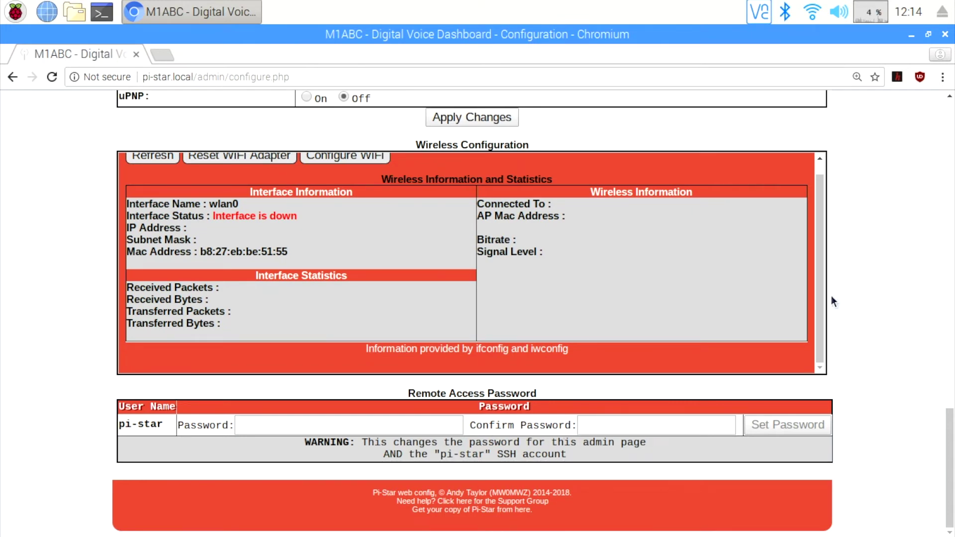
pyautogui.scroll(10, 930, 168)
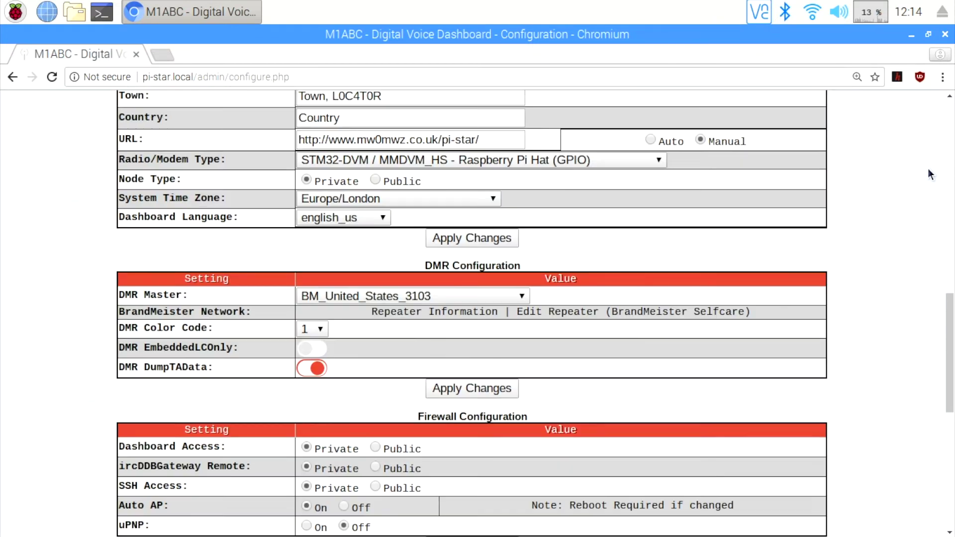
pyautogui.scroll(12, 928, 170)
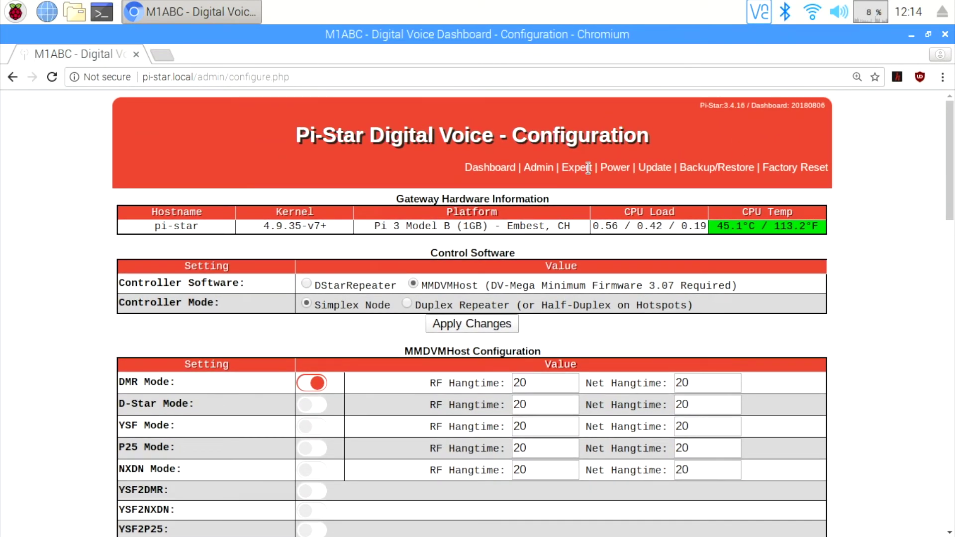
# - Open the MMDVMHost configuration editor from the Expert section
pyautogui.click(574, 168)
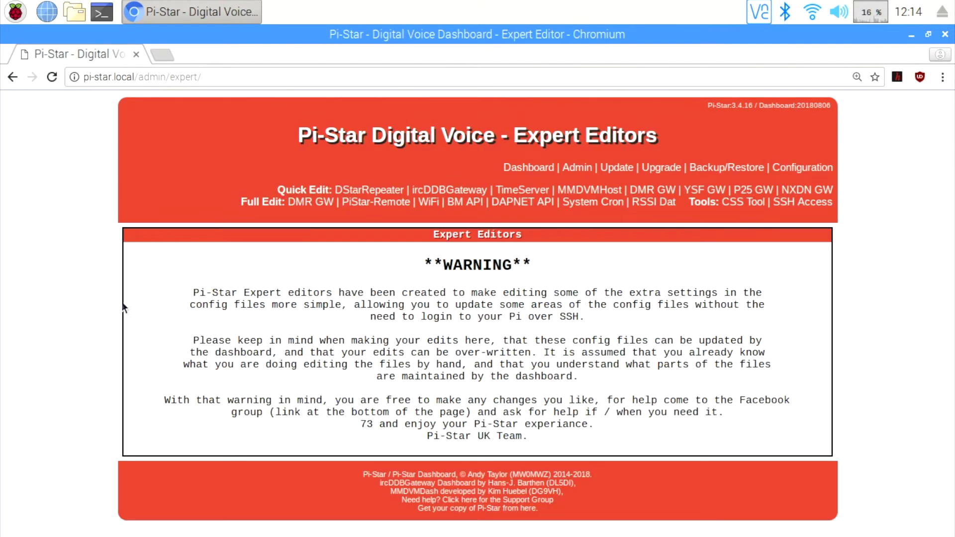
pyautogui.hotkey('alt', 'Left')
pyautogui.click(576, 192)
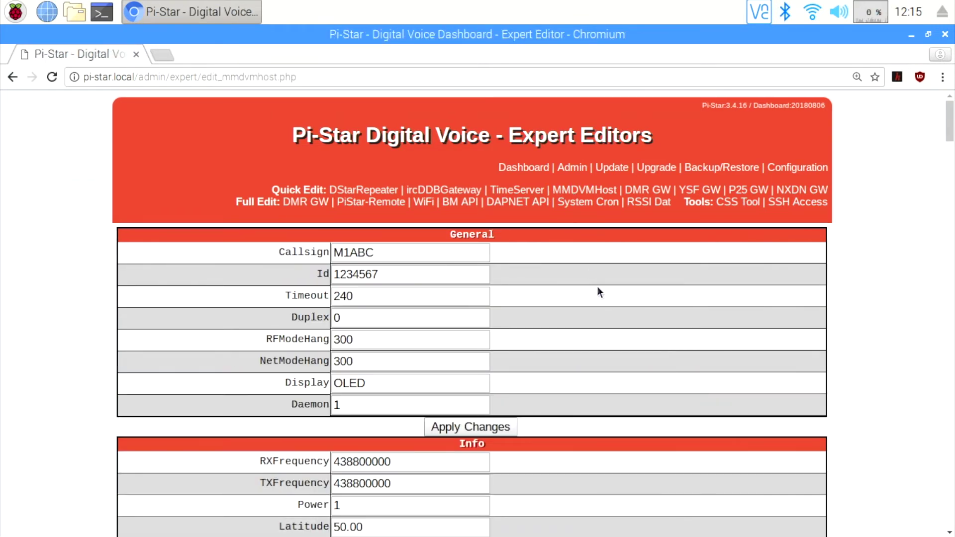
# - Scroll down to the Modem section and select the RXOffset field, currently 0
pyautogui.scroll(-3, 611, 308)
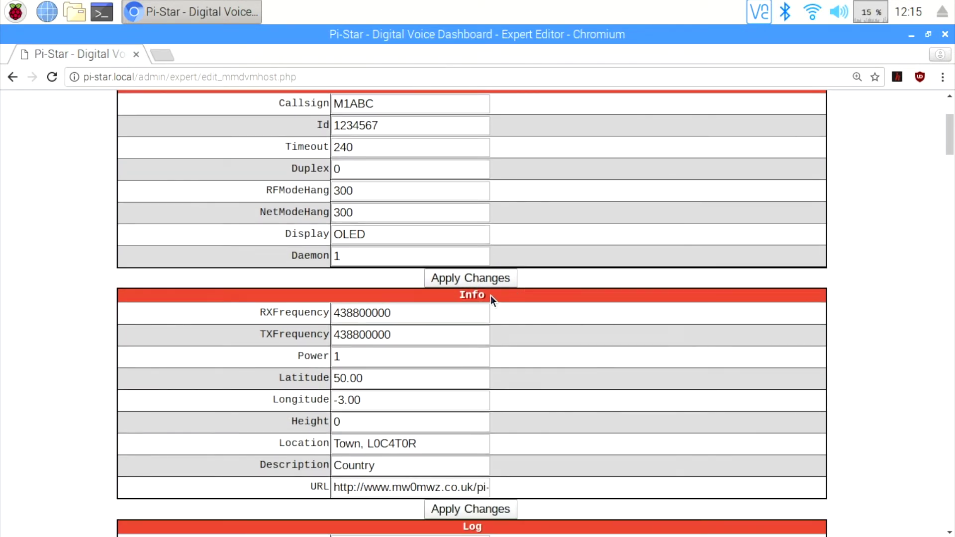
pyautogui.scroll(-4, 562, 298)
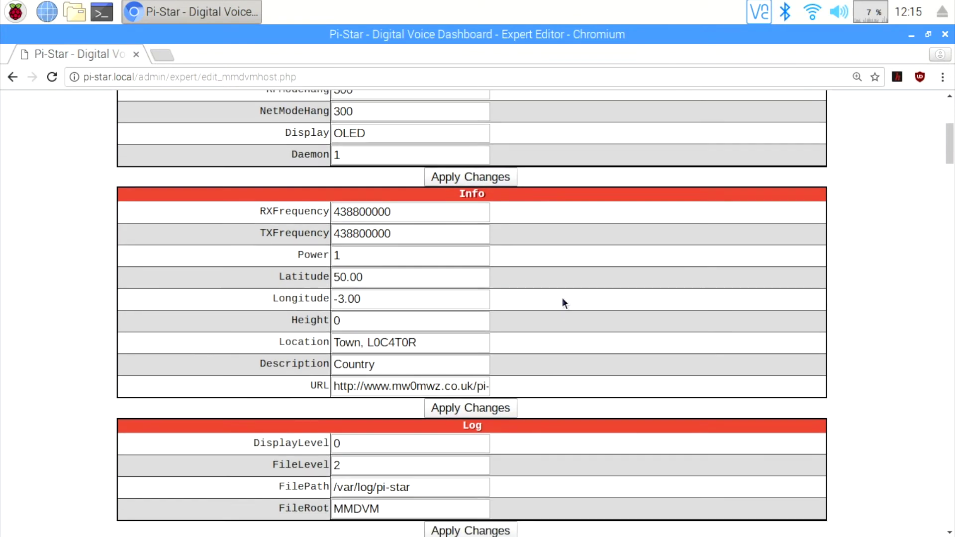
pyautogui.scroll(-3, 564, 300)
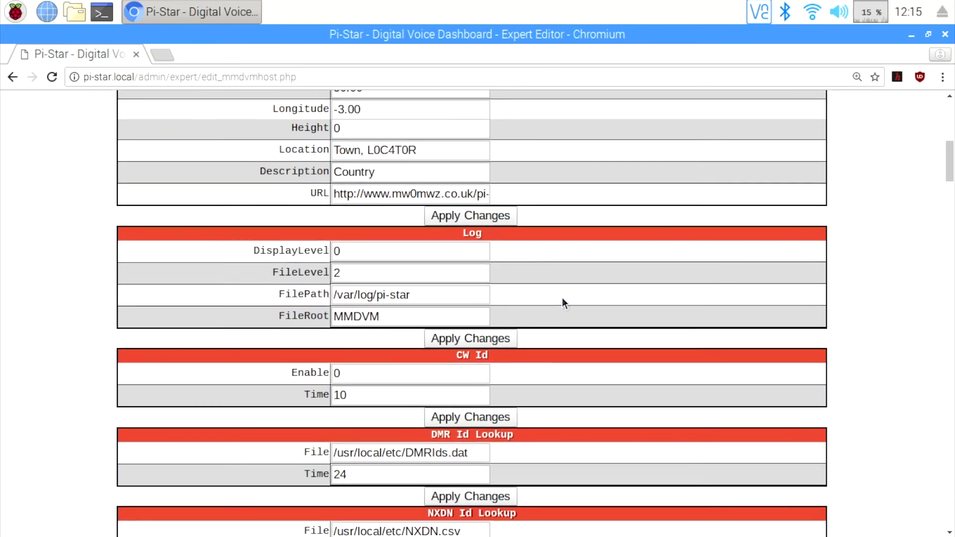
pyautogui.scroll(-4, 563, 300)
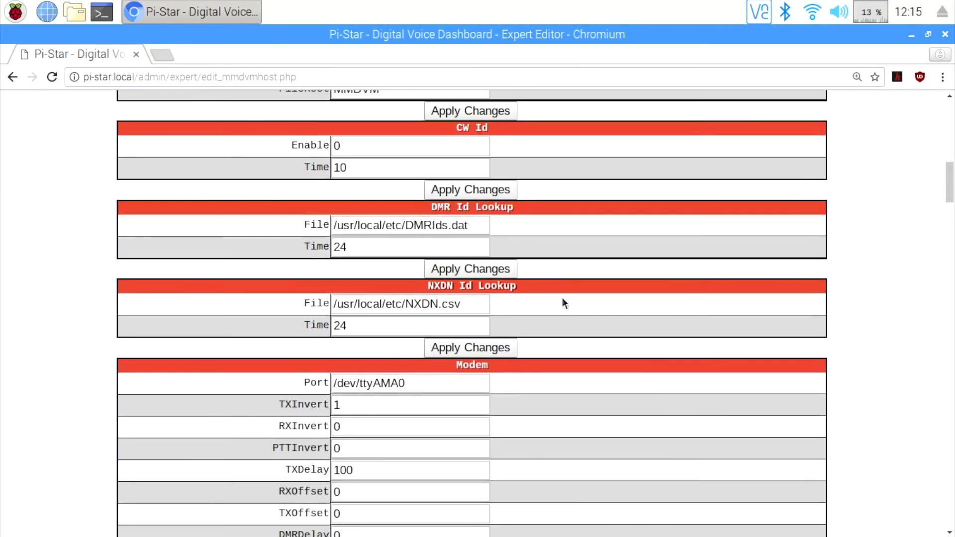
pyautogui.scroll(-4, 562, 298)
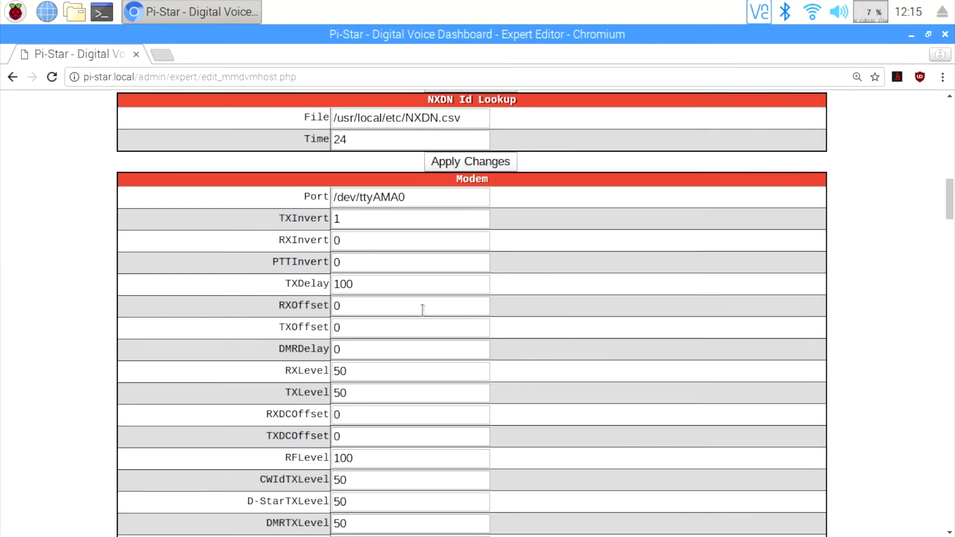
pyautogui.click(408, 306)
pyautogui.moveTo(409, 306); pyautogui.dragTo(328, 310)
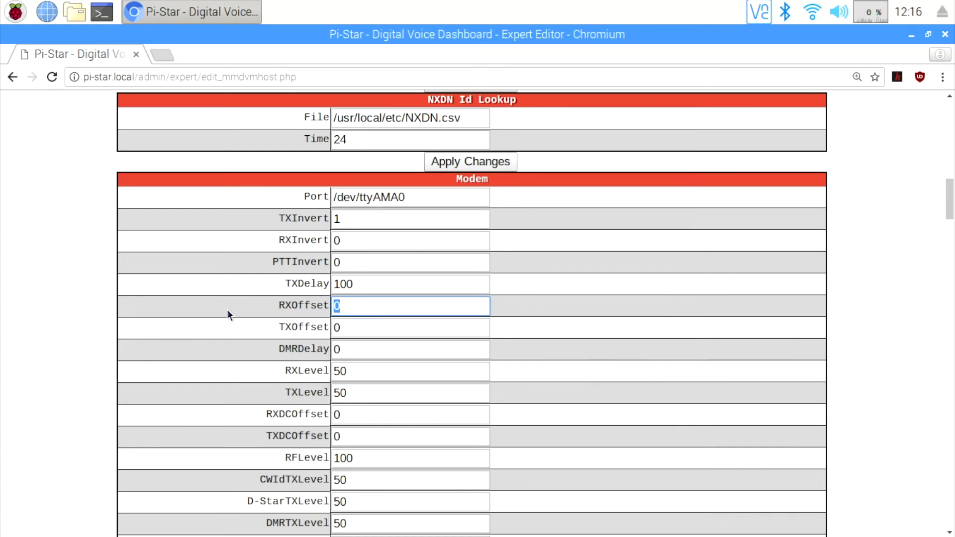
pyautogui.click(367, 326)
pyautogui.moveTo(367, 326); pyautogui.dragTo(328, 326)
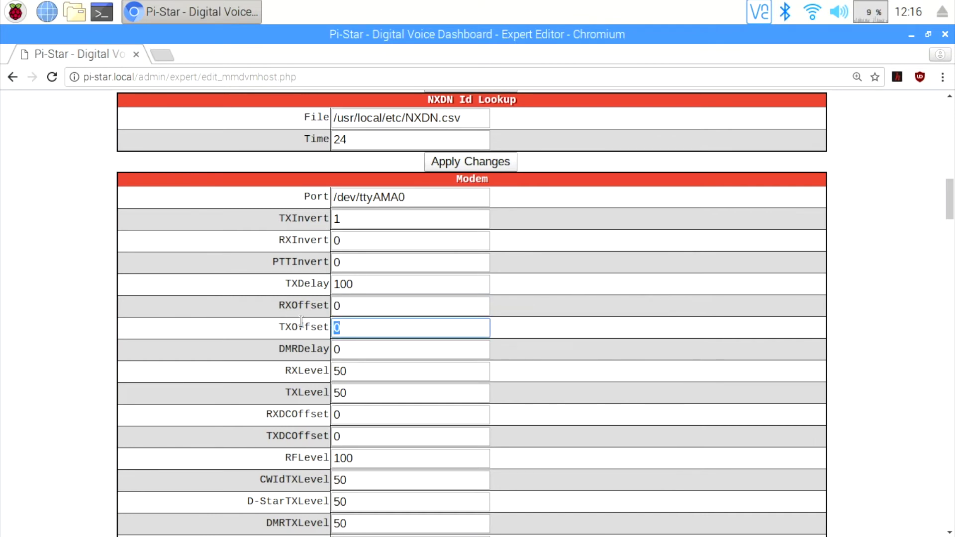
pyautogui.write('-100')
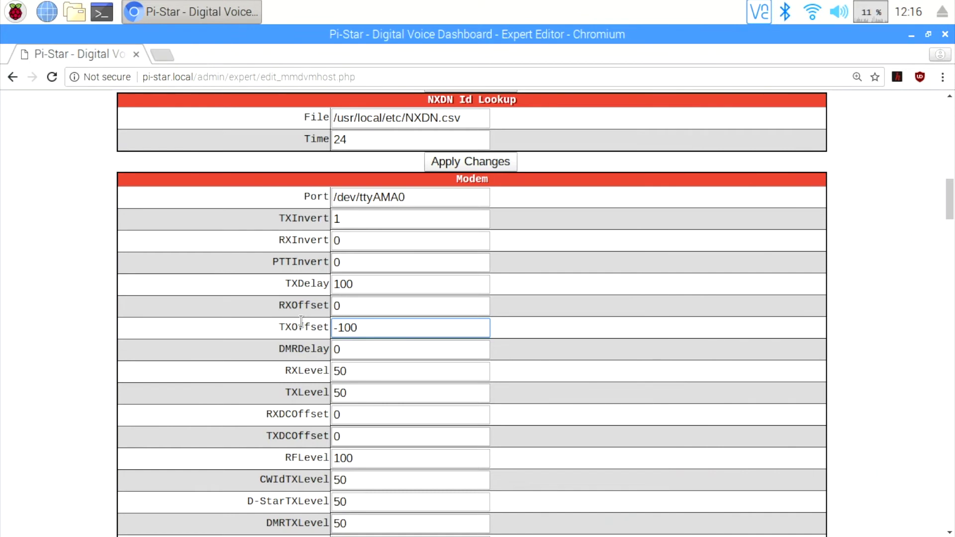
pyautogui.press('BackSpace')
pyautogui.press('BackSpace')
pyautogui.press('BackSpace')
pyautogui.write('50')
pyautogui.press('BackSpace')
pyautogui.press('BackSpace')
pyautogui.press('BackSpace')
pyautogui.write('+25')
pyautogui.press('BackSpace')
pyautogui.press('BackSpace')
pyautogui.press('BackSpace')
pyautogui.write('0')
pyautogui.scroll(-1, 559, 327)
pyautogui.scroll(-6, 559, 327)
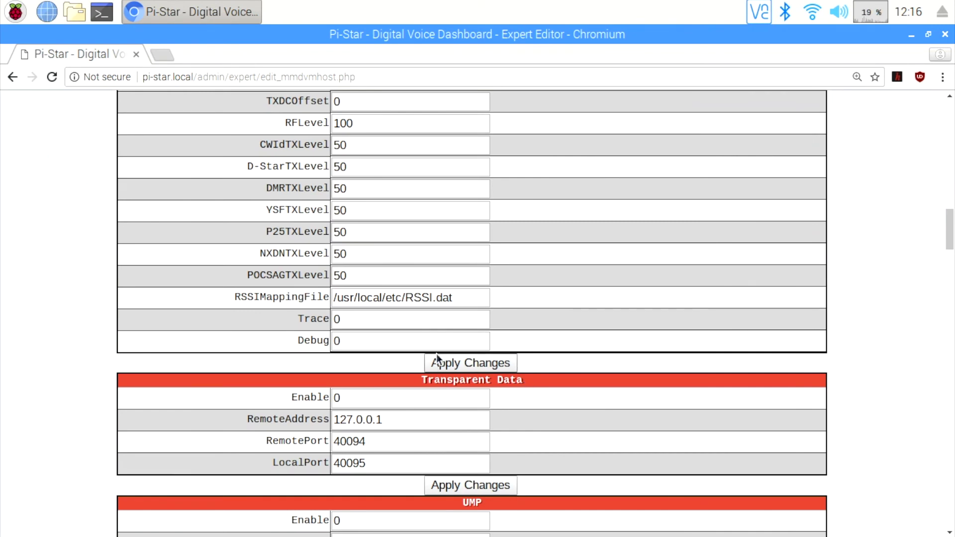
pyautogui.scroll(6, 575, 324)
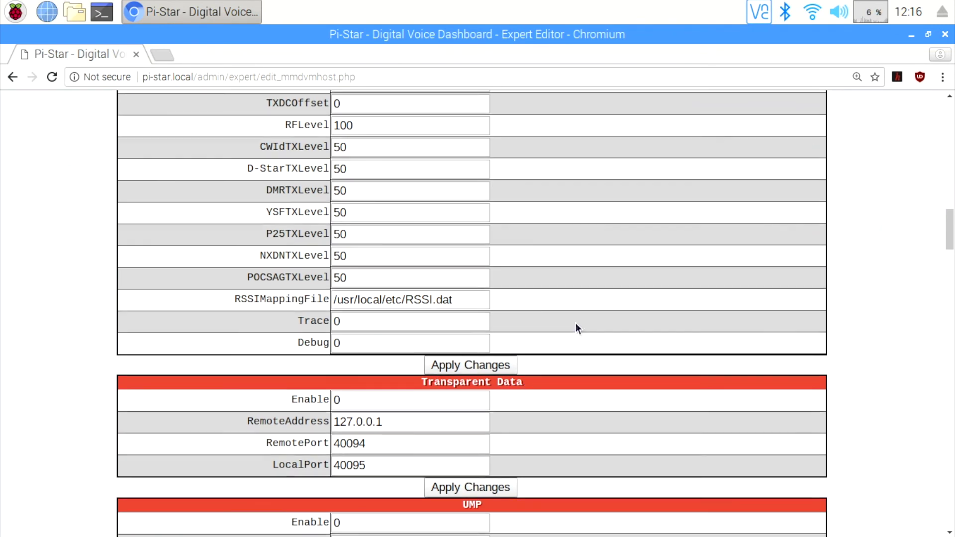
pyautogui.click(339, 281)
pyautogui.scroll(18, 576, 326)
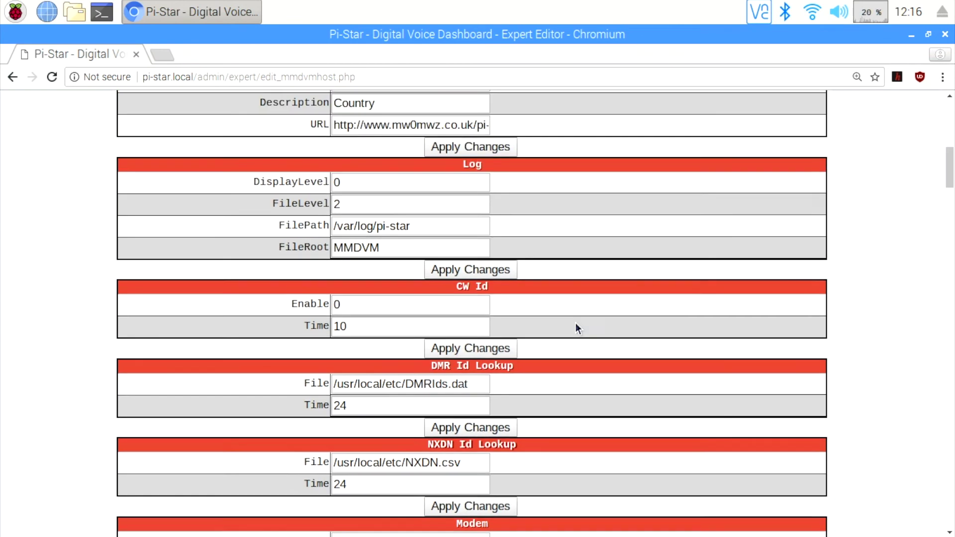
pyautogui.scroll(3, 575, 323)
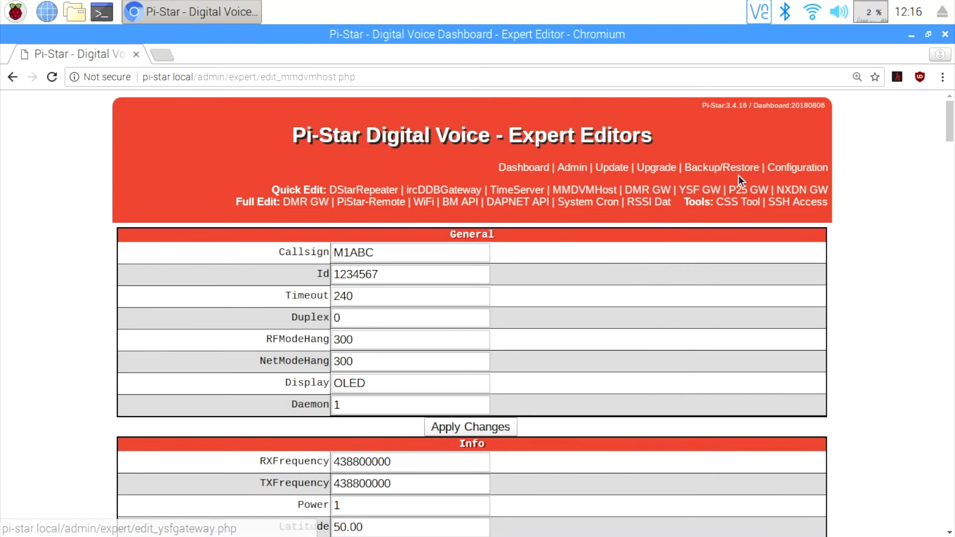
# - Return to the main Configuration page, then go to the Backup/Restore page
pyautogui.click(783, 172)
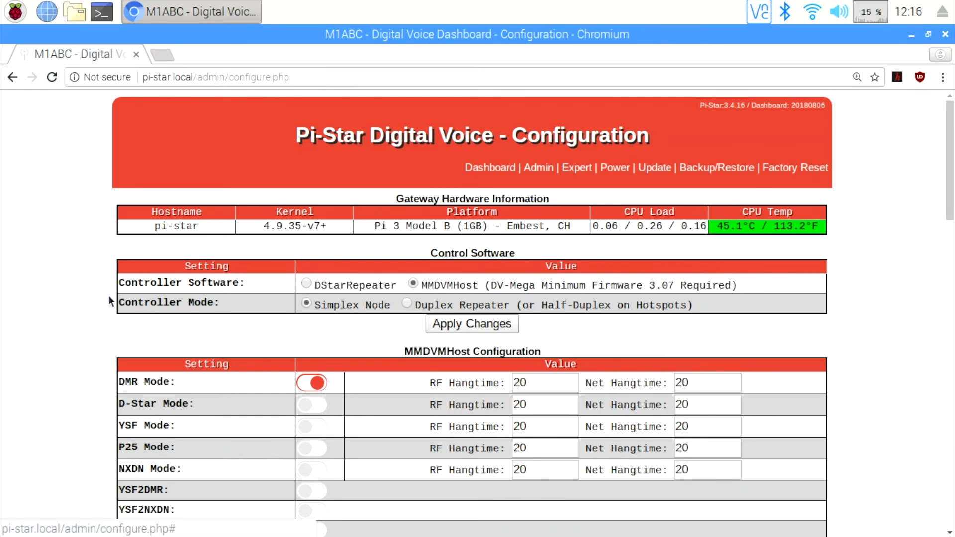
pyautogui.scroll(-2, 108, 297)
pyautogui.scroll(2, 108, 297)
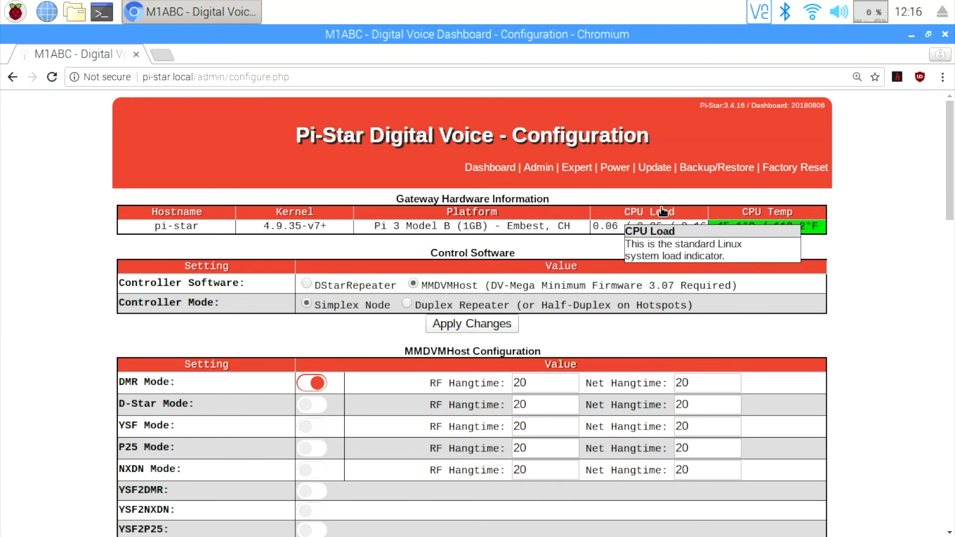
pyautogui.click(719, 169)
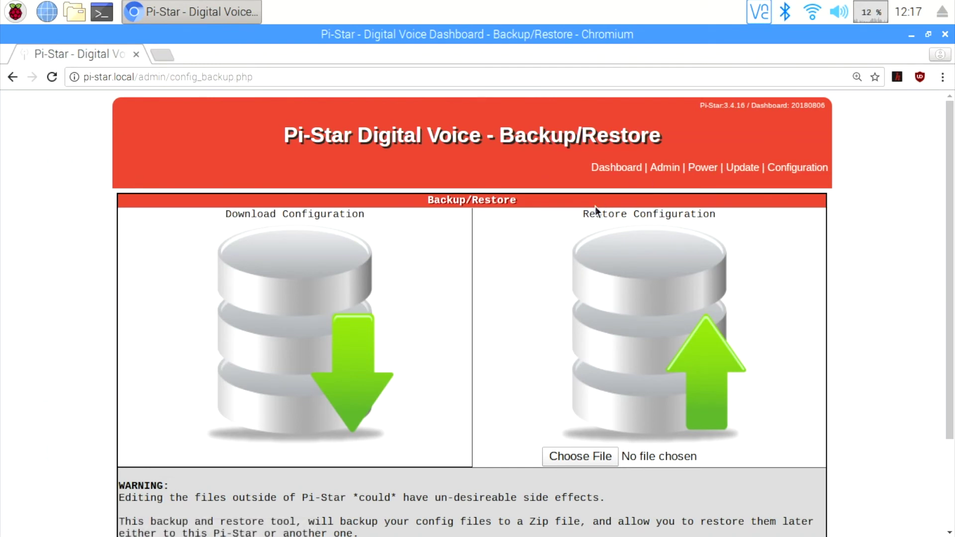
# - Download the configuration backup as Pi-Star_Config_10-Aug-2018.zip
pyautogui.click(352, 387)
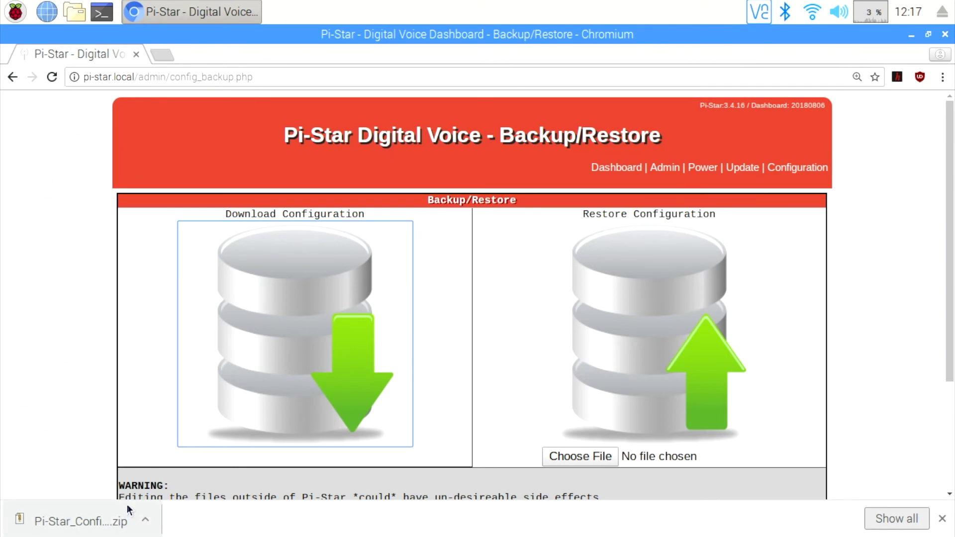
# - Shut down the Pi-Star hotspot from the Power page
pyautogui.click(705, 164)
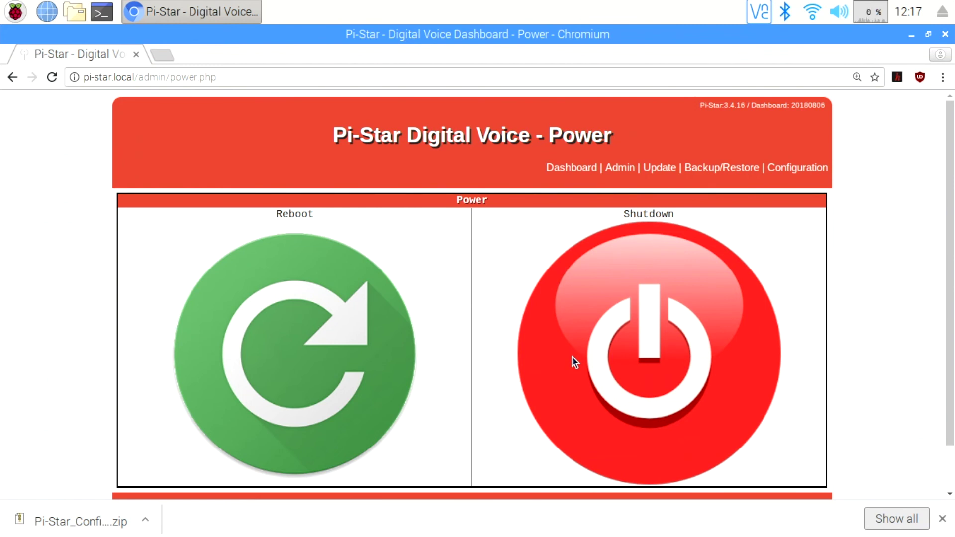
pyautogui.click(572, 357)
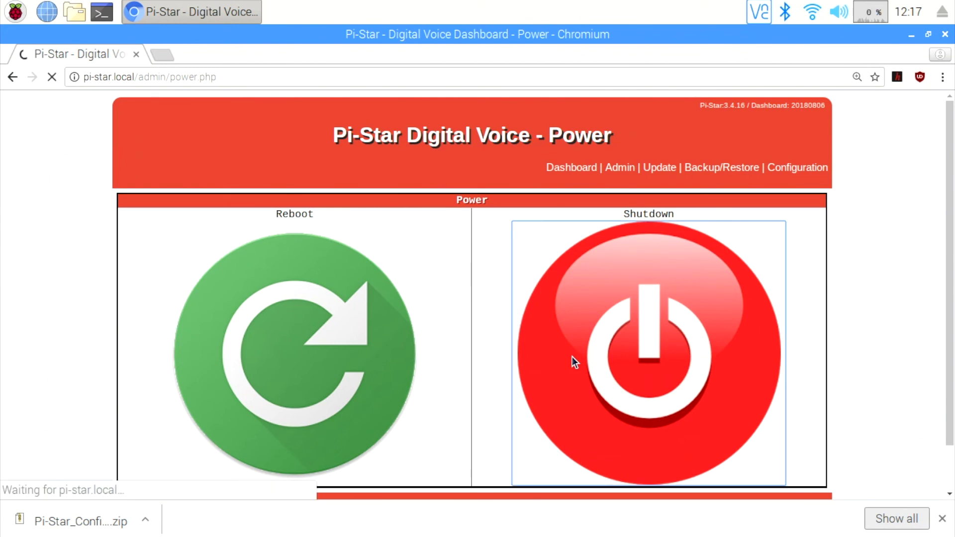